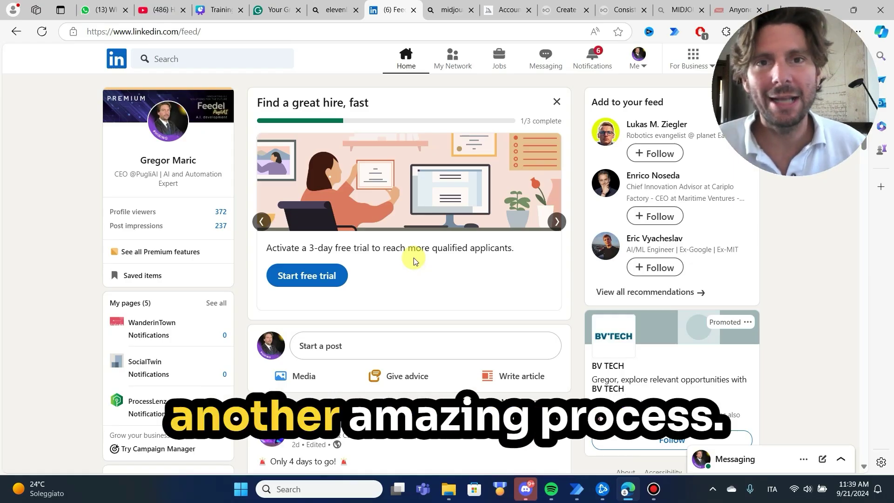
click(576, 487)
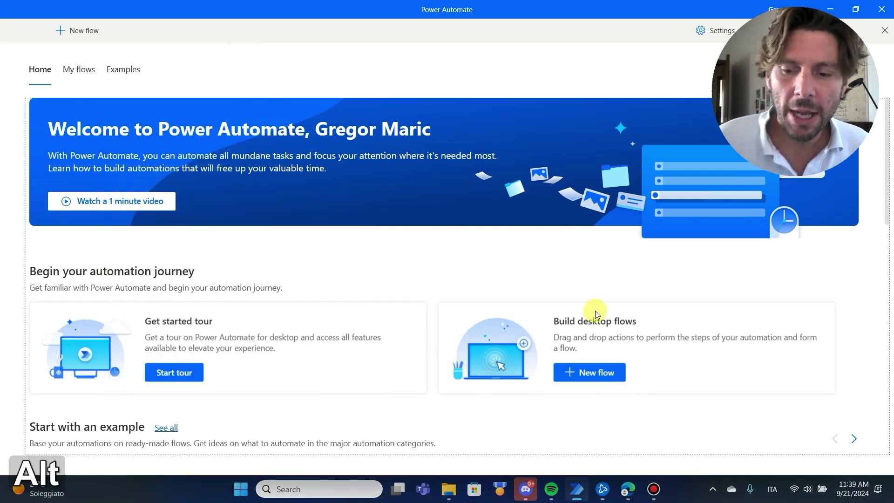
key(alt+Tab)
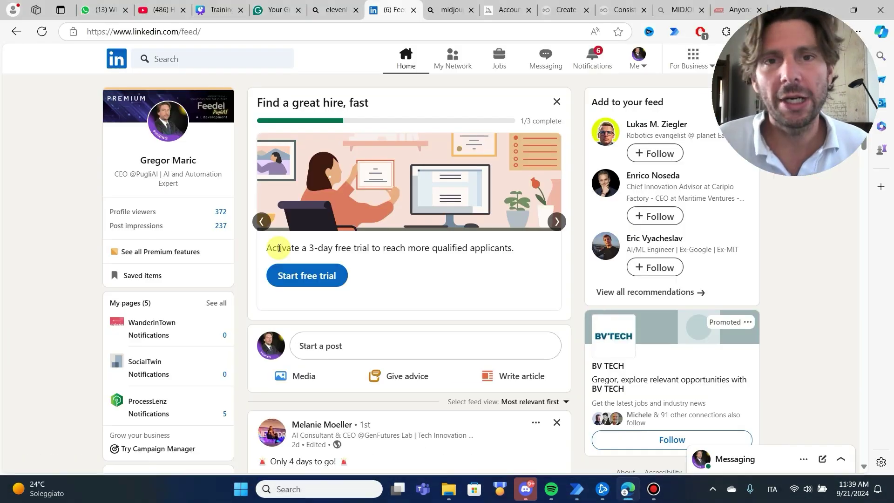
Search LinkedIn for "gen ai" and filter the results to people who are 2nd-degree connections
click(273, 56)
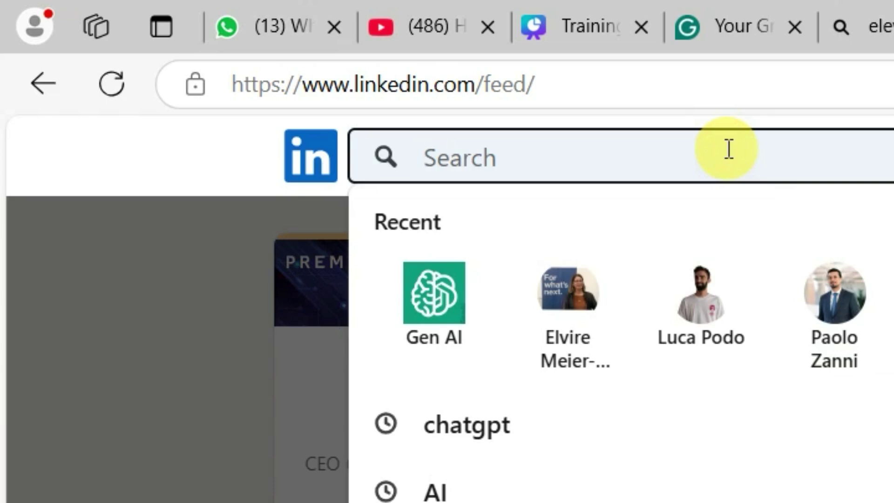
text(gen ai)
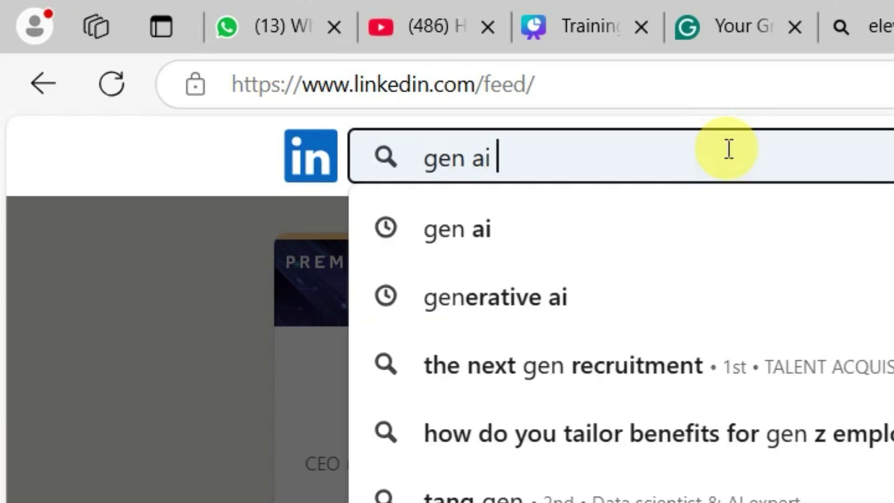
key(Return)
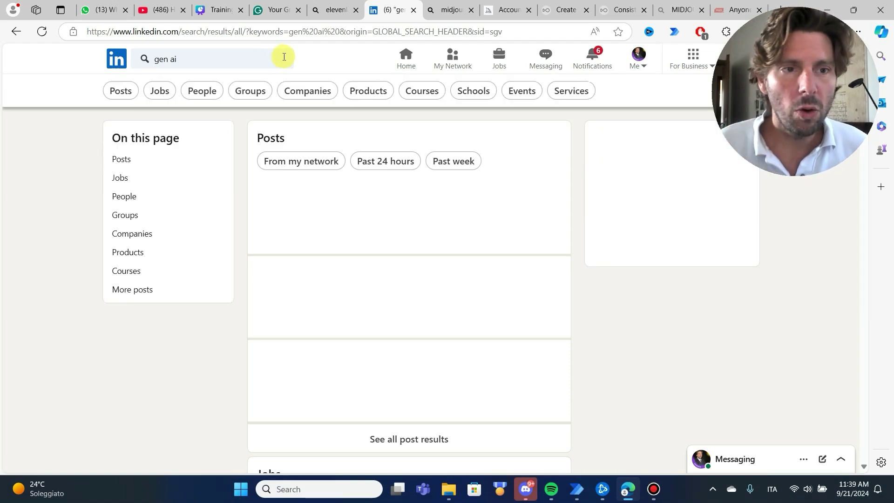
click(201, 93)
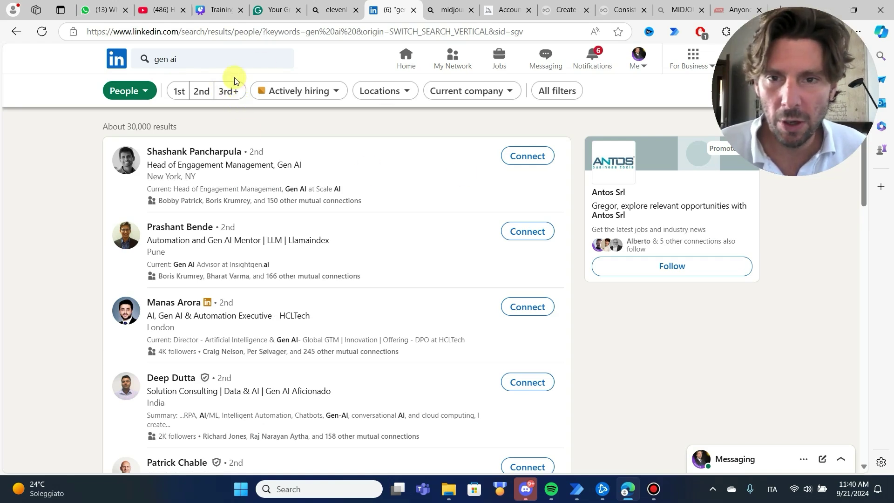
click(196, 93)
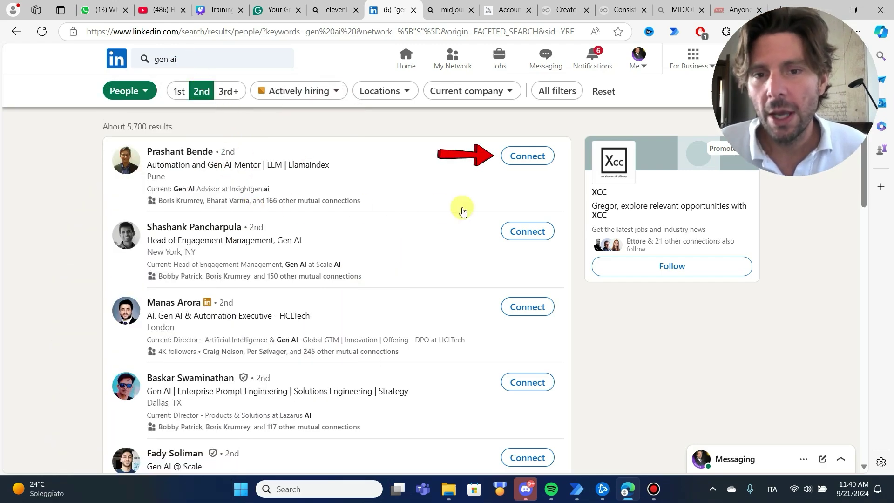
Preview the note form of the first result's connection invitation without sending it, and look through the results list down to its page numbers
click(533, 158)
click(437, 175)
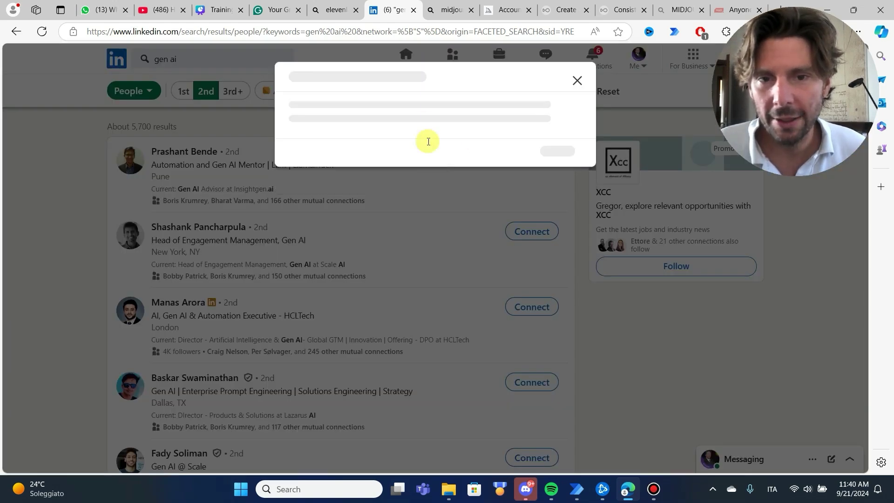
click(351, 156)
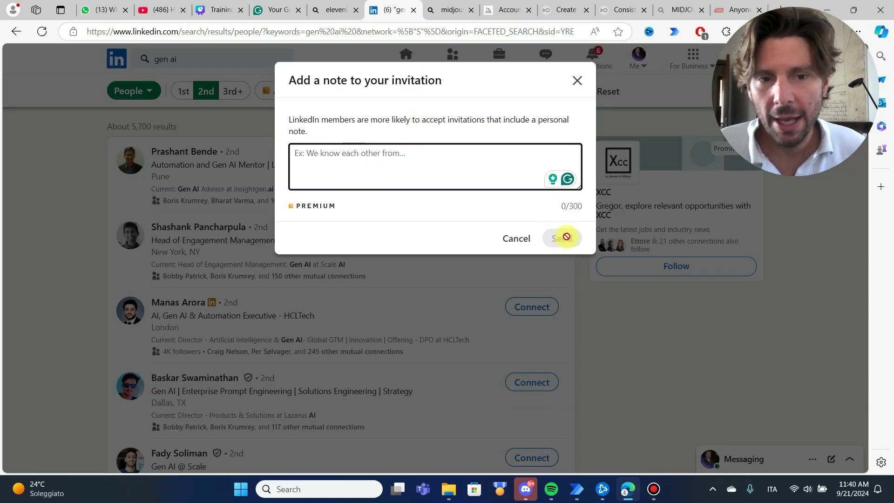
click(577, 81)
scroll(554, 209, down, 6)
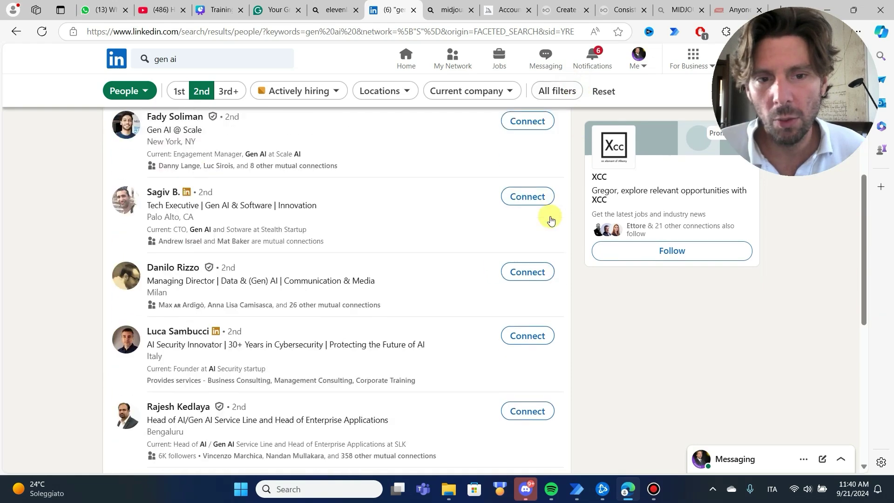
scroll(552, 214, down, 8)
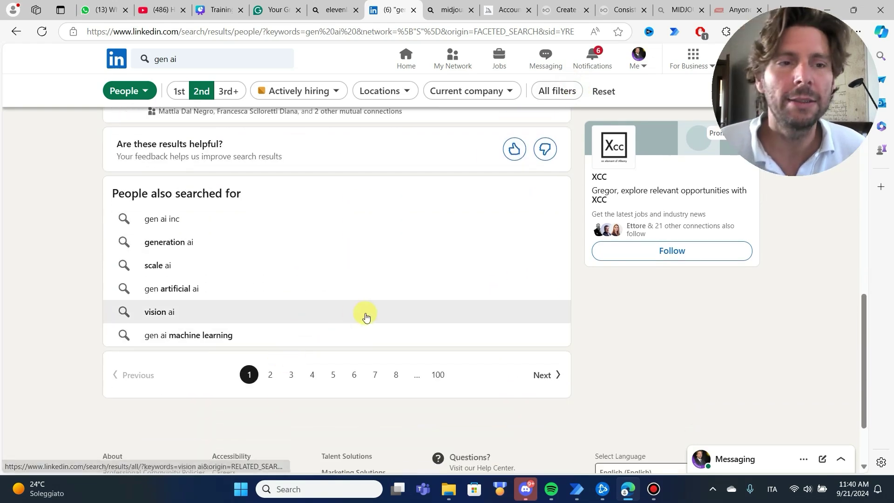
scroll(366, 316, up, 13)
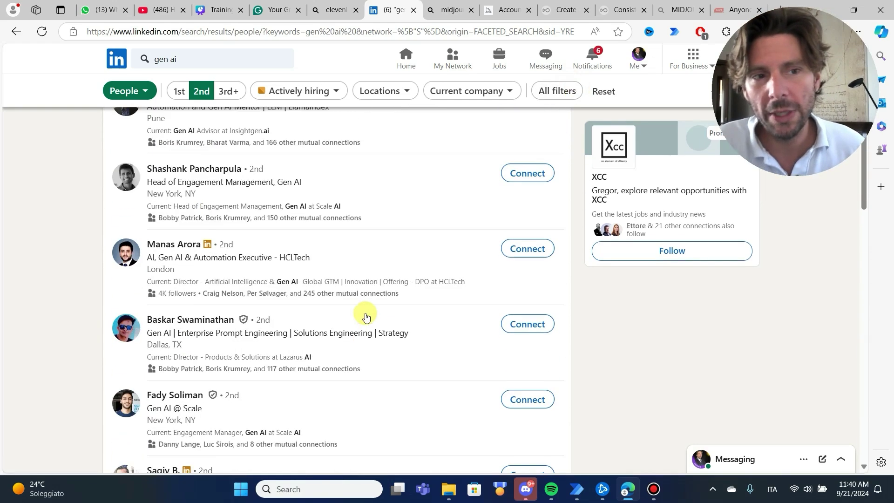
scroll(365, 316, up, 1)
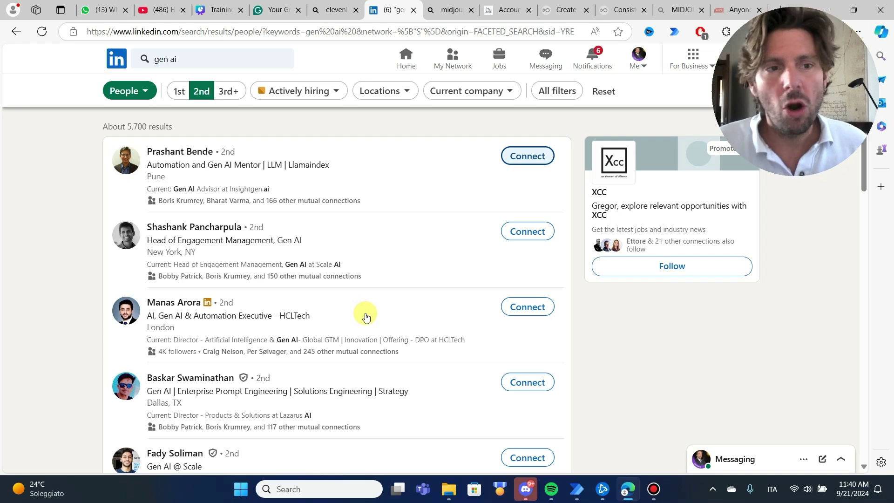
Switch to Power Automate and create a new desktop flow named "Linkedin Send Messages"
click(582, 496)
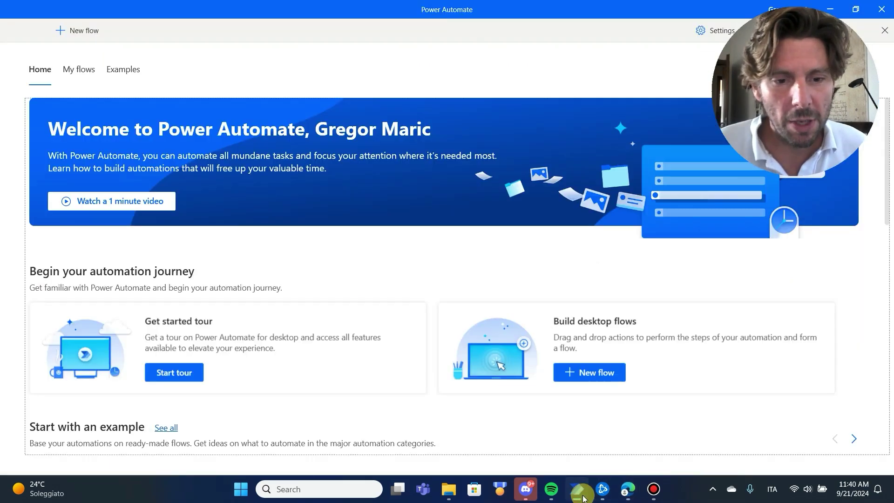
click(61, 37)
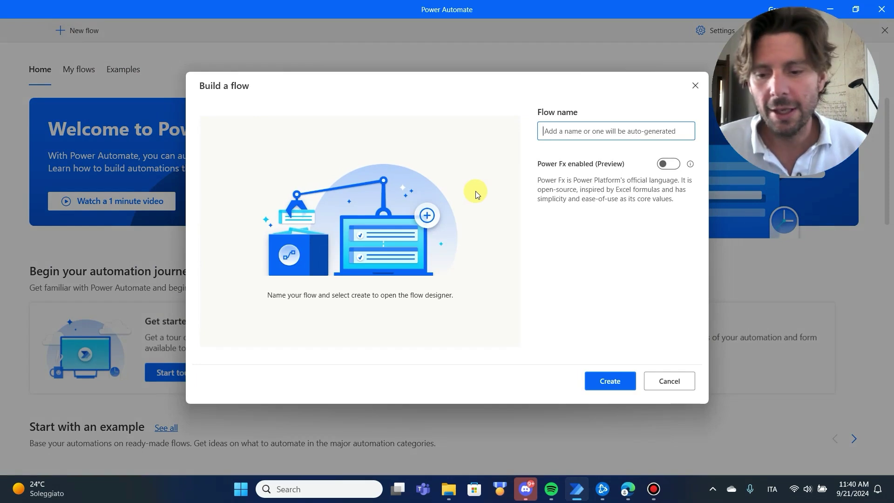
key(Caps_Lock)
text(Linkedin)
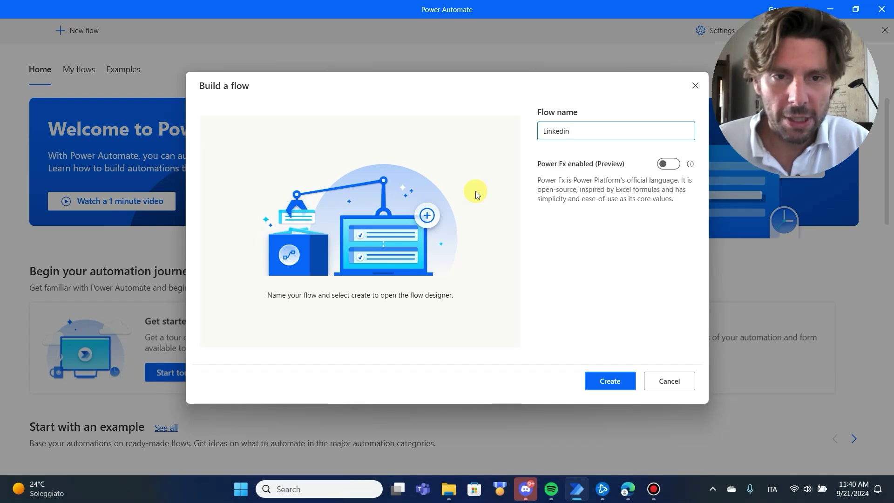
key(Caps_Lock)
text(Send)
key(Caps_Lock)
text(Messages)
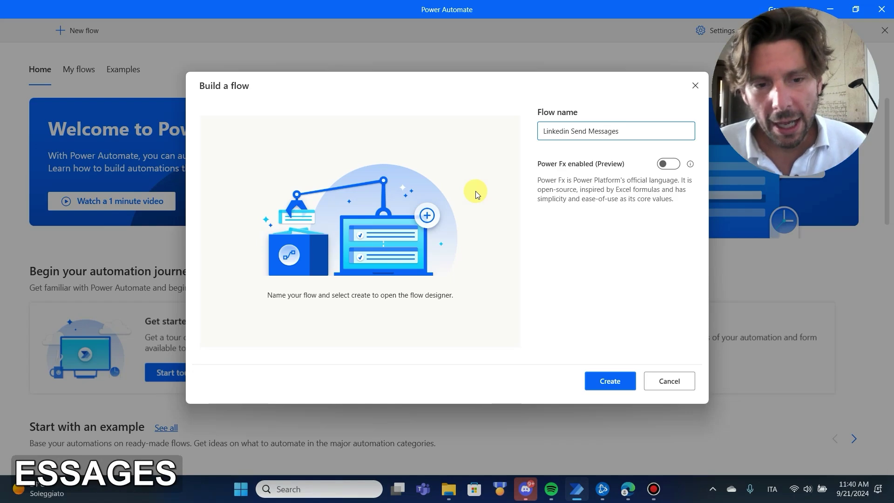
click(600, 377)
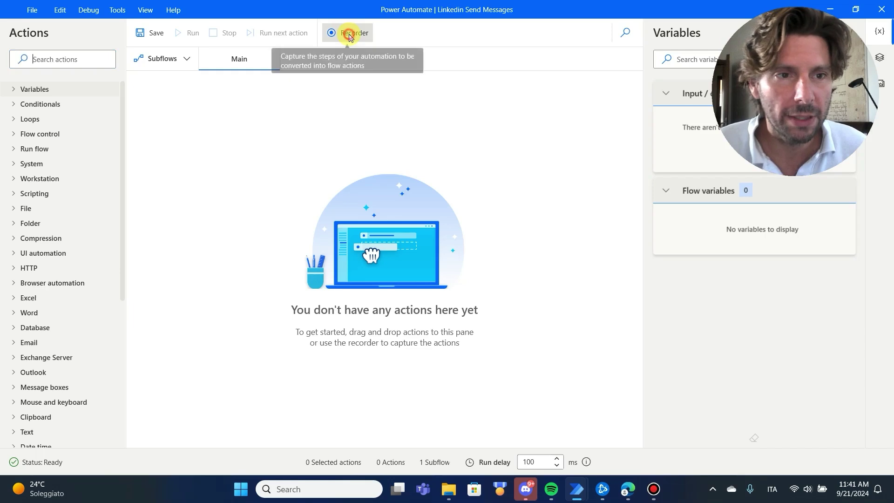
Open the flow's Recorder over the LinkedIn results, keep the Connect buttons uncovered, and start recording
click(453, 73)
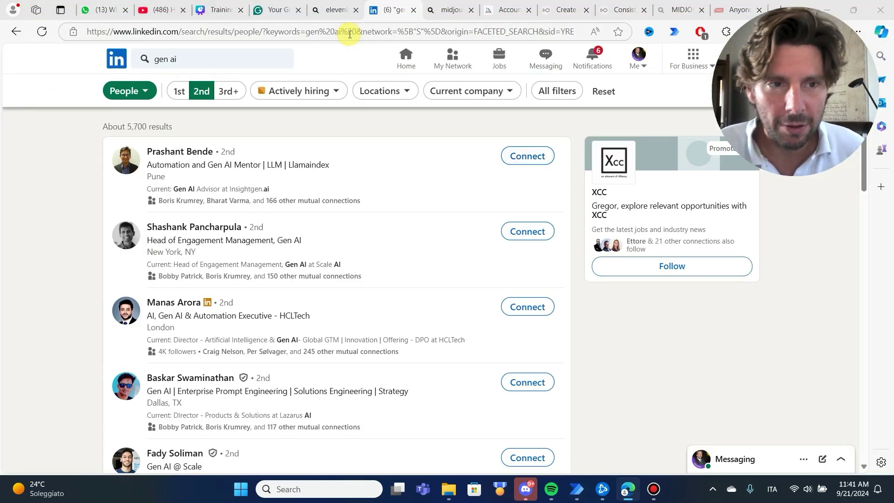
drag(222, 104, 138, 55)
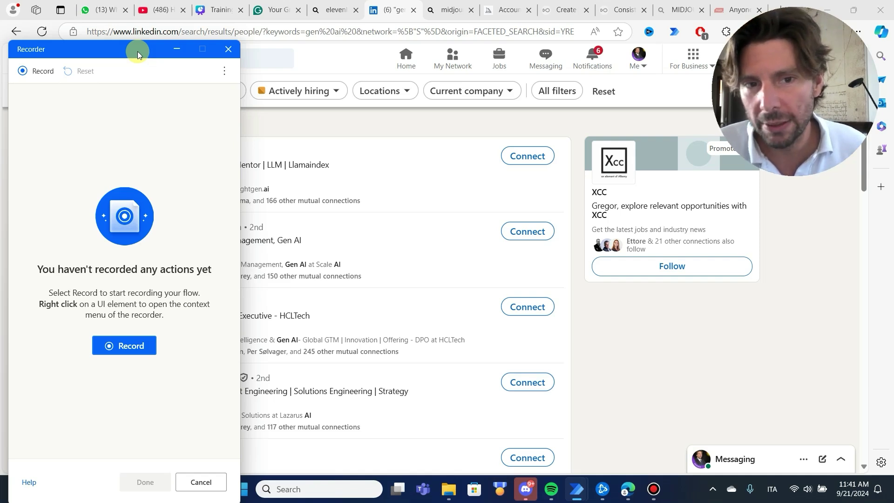
drag(141, 51, 261, 172)
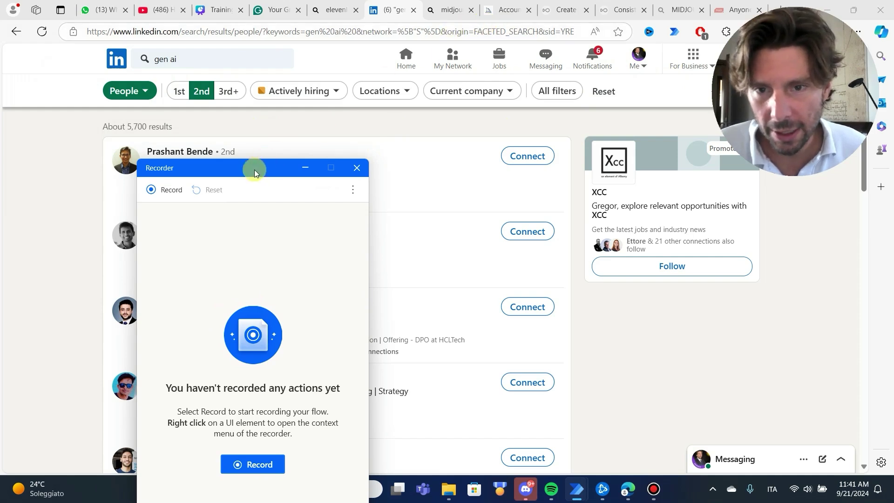
drag(255, 168, 238, 45)
click(229, 340)
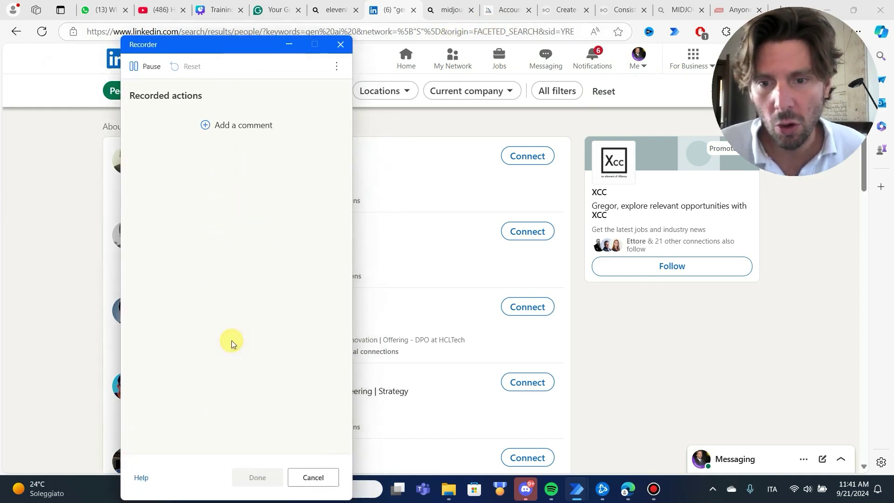
Record connecting with the first person in the results and choosing to add a note to the invitation
click(535, 159)
key(ctrl)
click(437, 176)
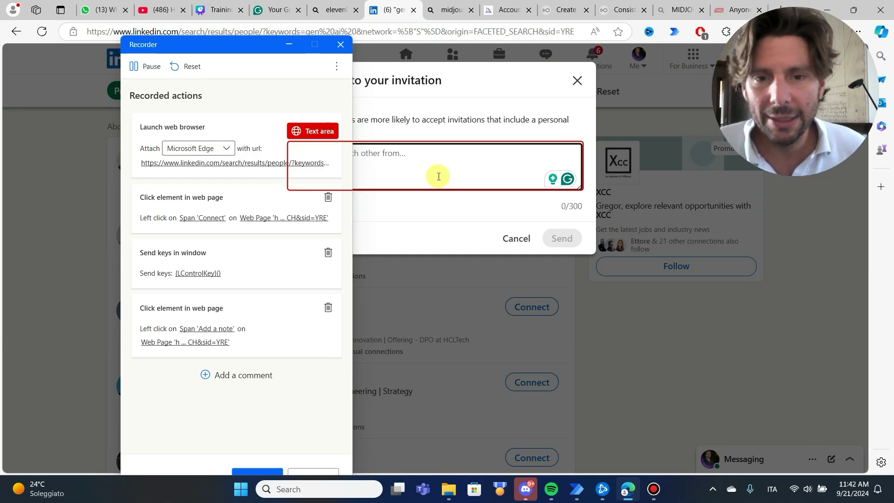
Record a Populate text field action that fills the invitation note with "Test", and record dismissing the invitation unsent
right_click(438, 176)
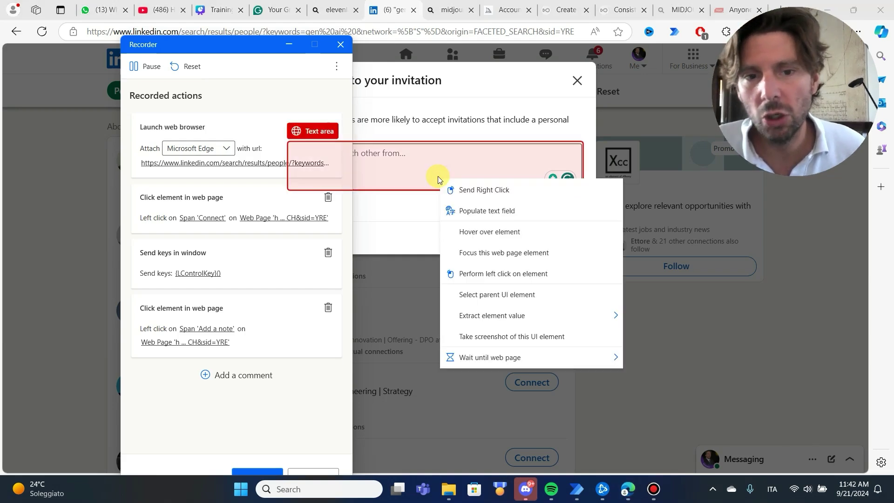
click(499, 210)
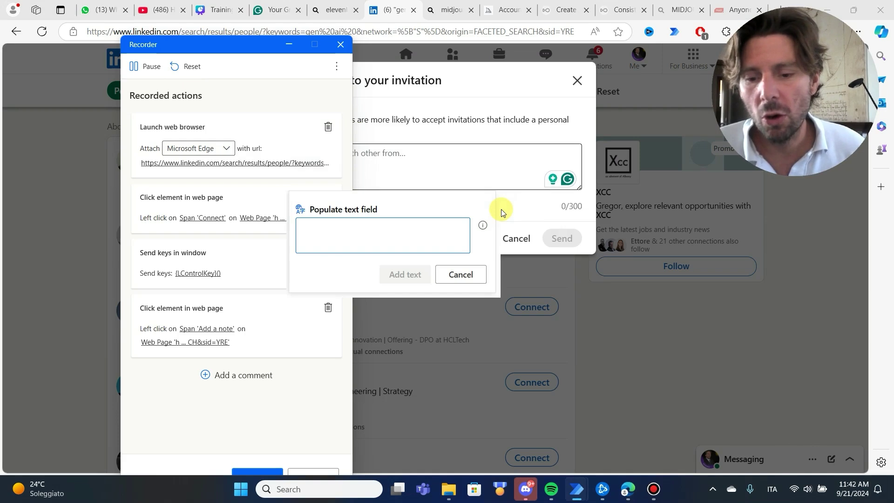
key(Caps_Lock)
text(TEST)
key(Return)
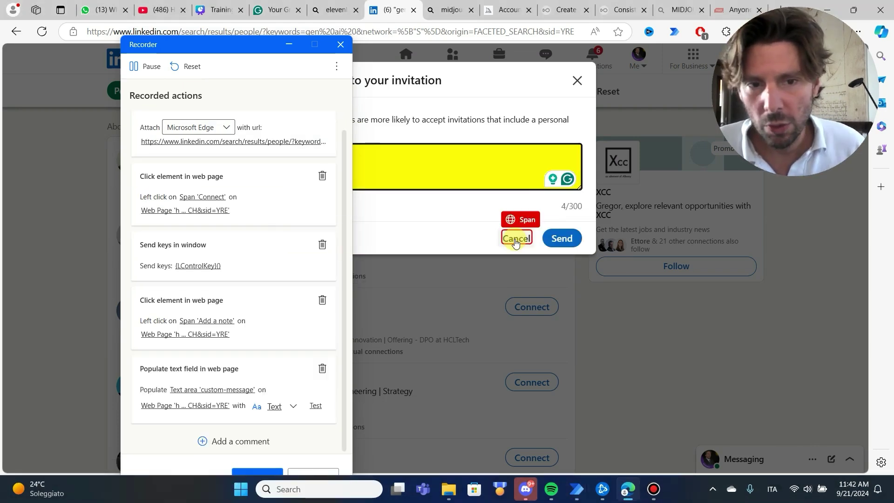
click(515, 240)
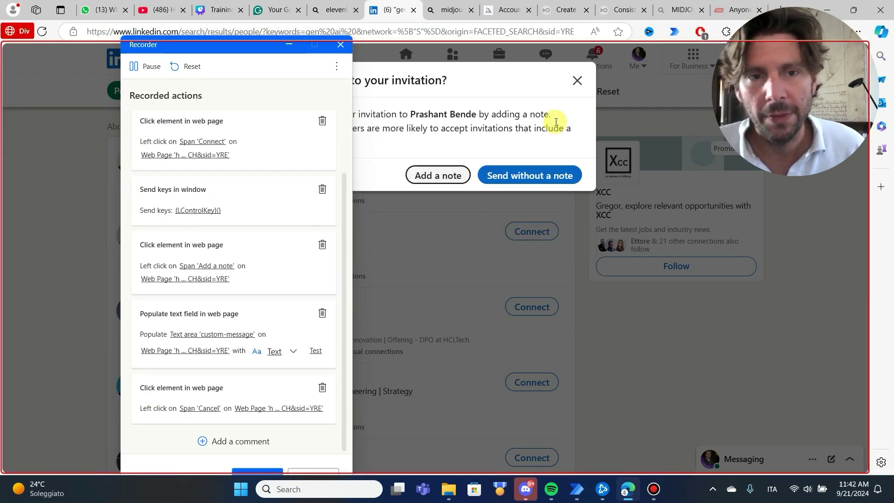
click(579, 81)
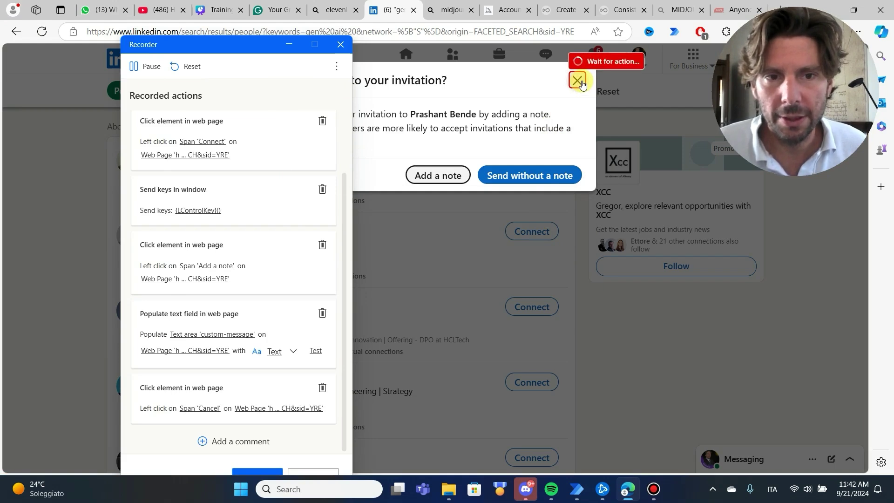
Record the Connect action for the second person in the results and finish the recording
key(ctrl)
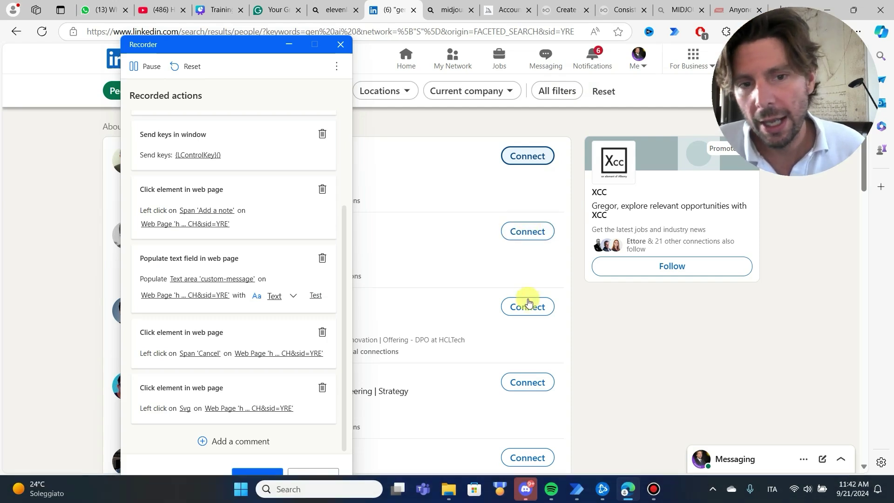
click(529, 232)
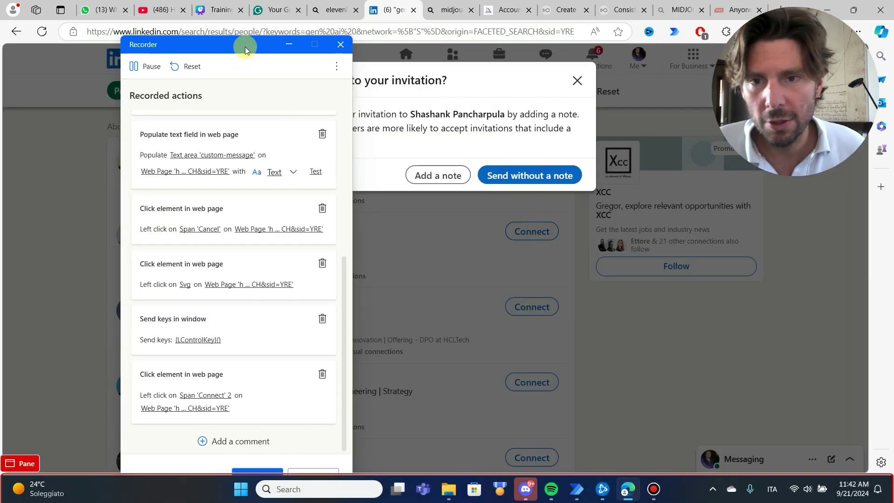
drag(244, 46, 250, 21)
click(273, 456)
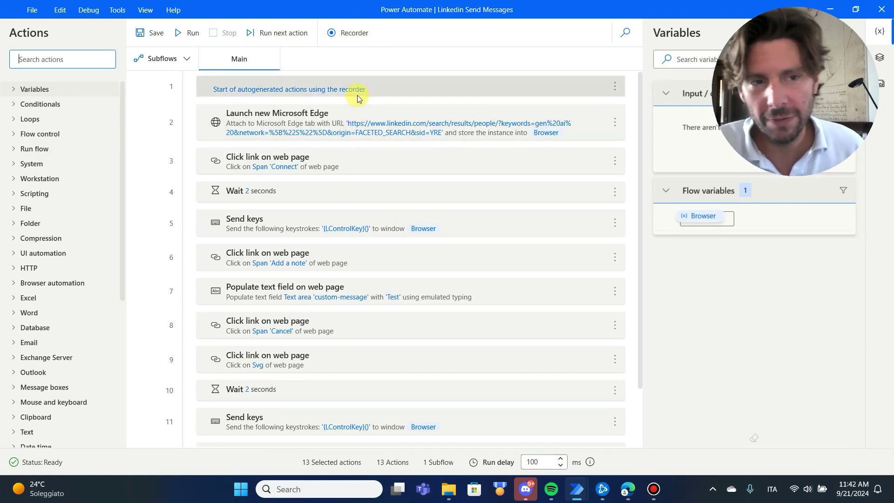
Review the recorded actions in the Main subflow from start to end
scroll(349, 355, down, 2)
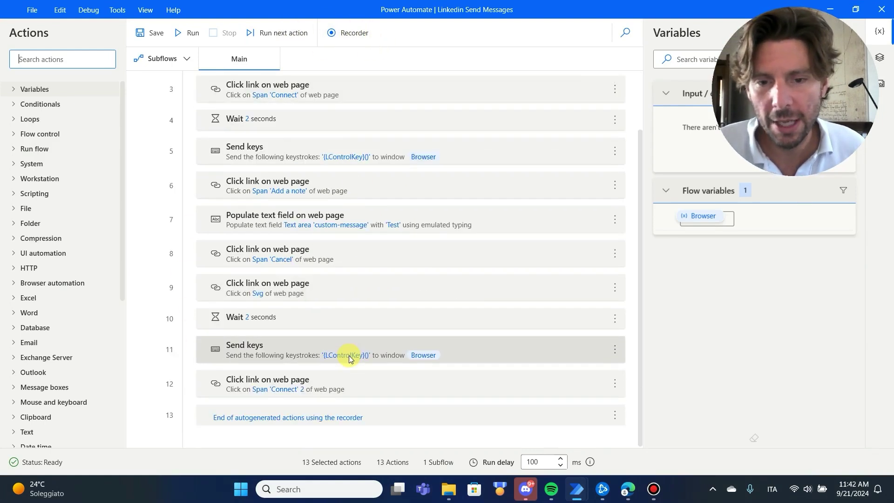
scroll(349, 363, up, 2)
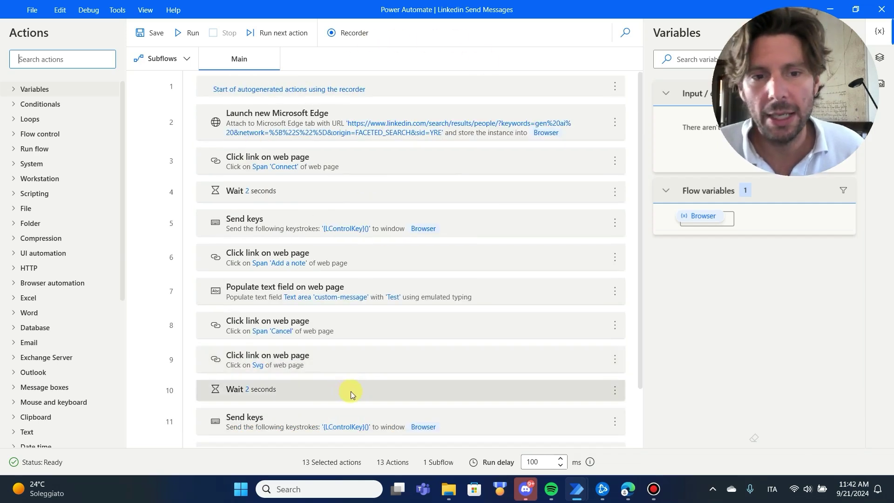
scroll(396, 163, down, 2)
scroll(330, 140, up, 2)
scroll(280, 224, down, 2)
scroll(335, 163, up, 2)
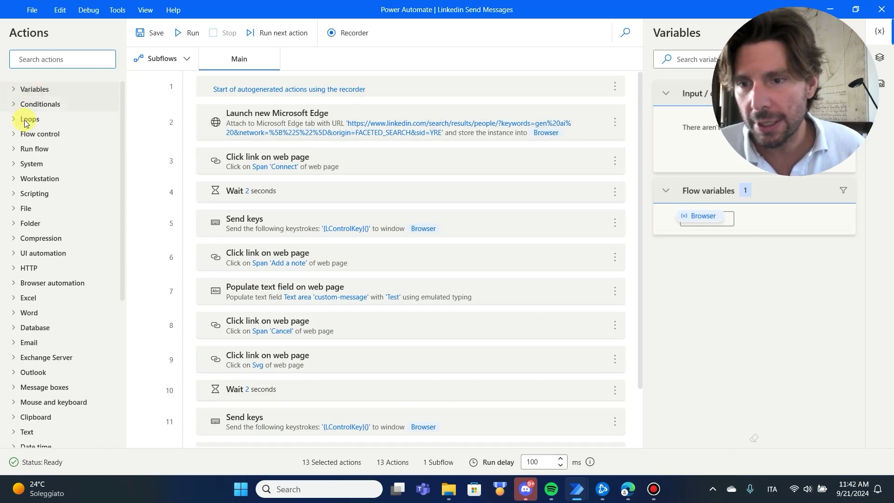
Examine the available Browser automation actions and the settings of the Launch new Microsoft Edge action
click(13, 285)
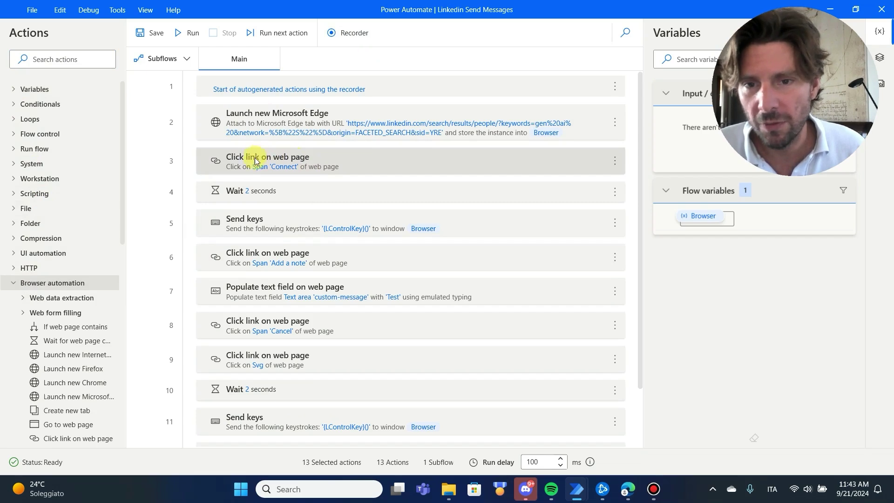
scroll(61, 365, down, 2)
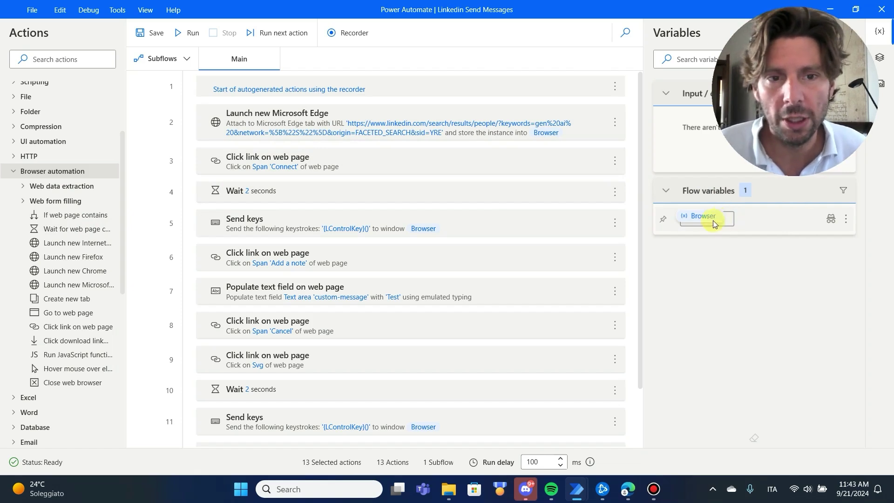
double_click(271, 126)
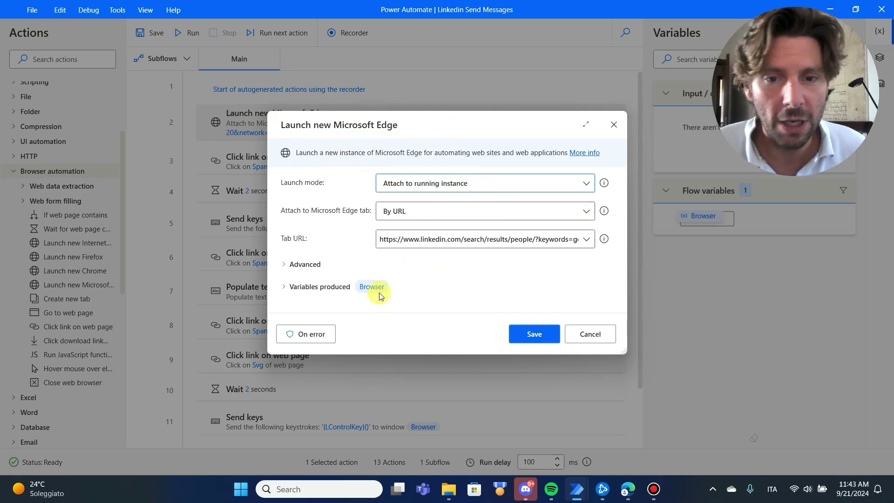
click(590, 339)
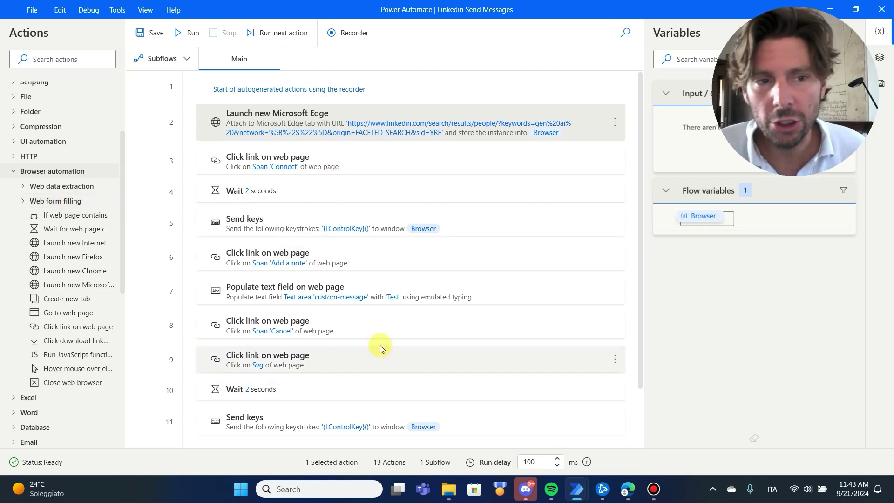
Compare the captured images of the UI elements Span 'Connect' and Span 'Connect' 2
click(879, 57)
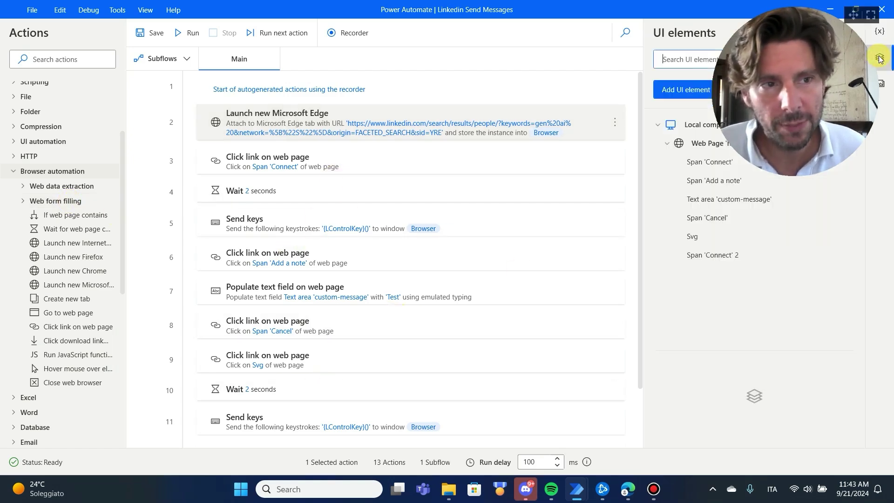
click(700, 162)
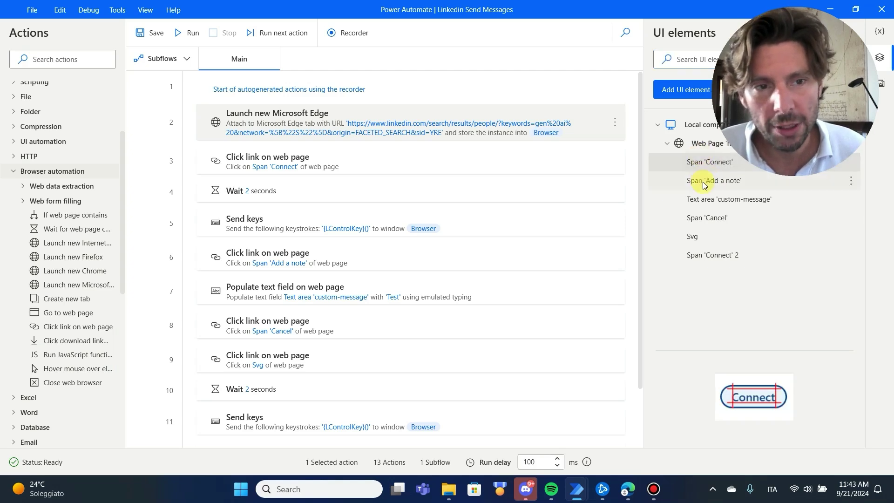
click(707, 257)
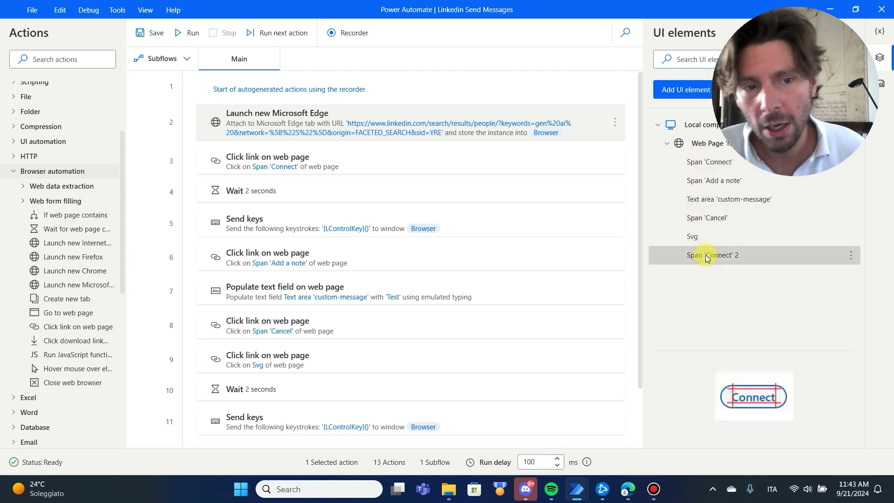
click(703, 163)
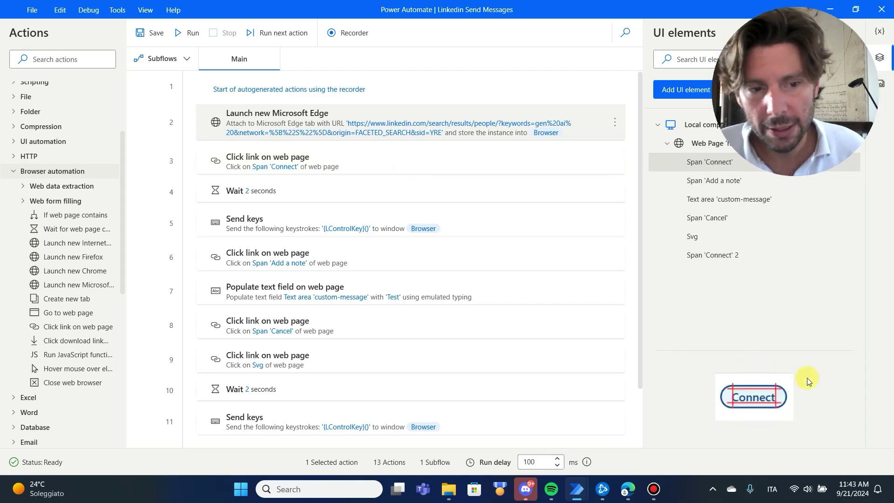
In the selector of the UI element Span 'Connect', exclude the Id attribute of the invite button
double_click(694, 166)
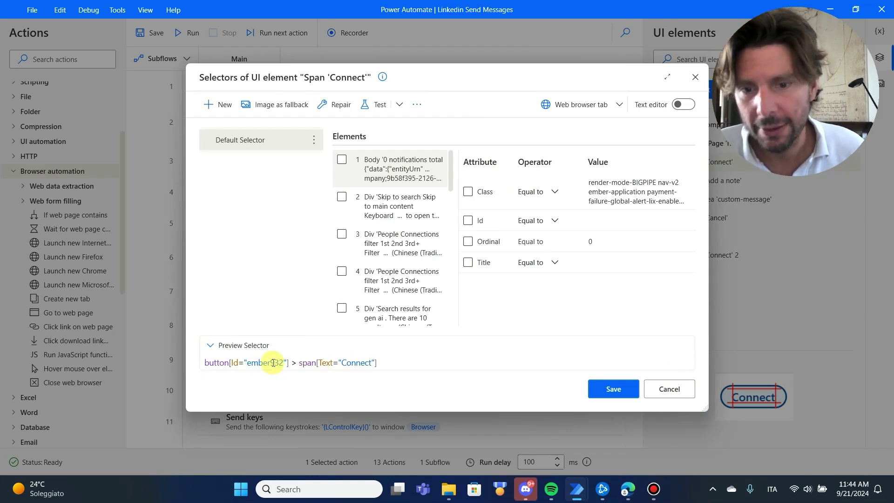
drag(245, 363, 284, 366)
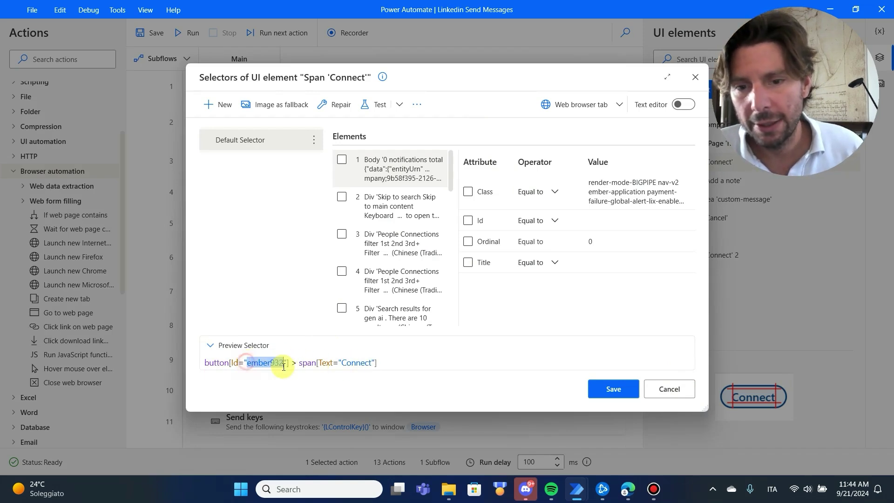
drag(451, 154, 459, 294)
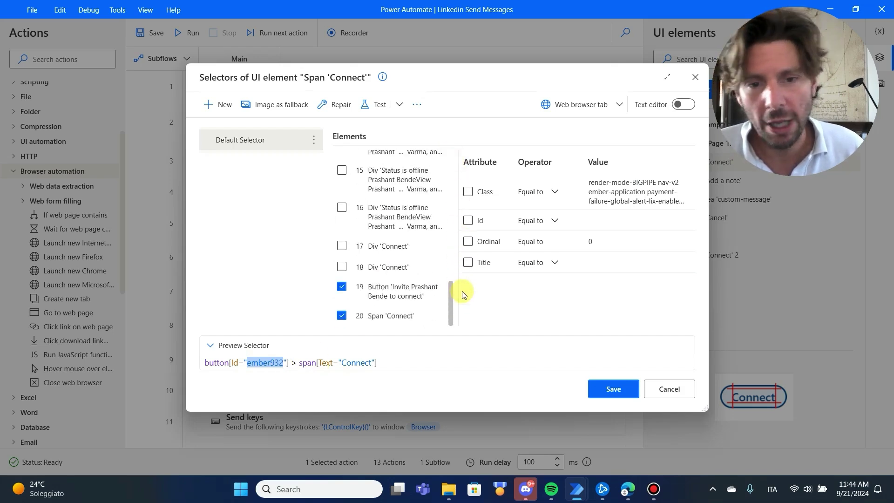
click(400, 294)
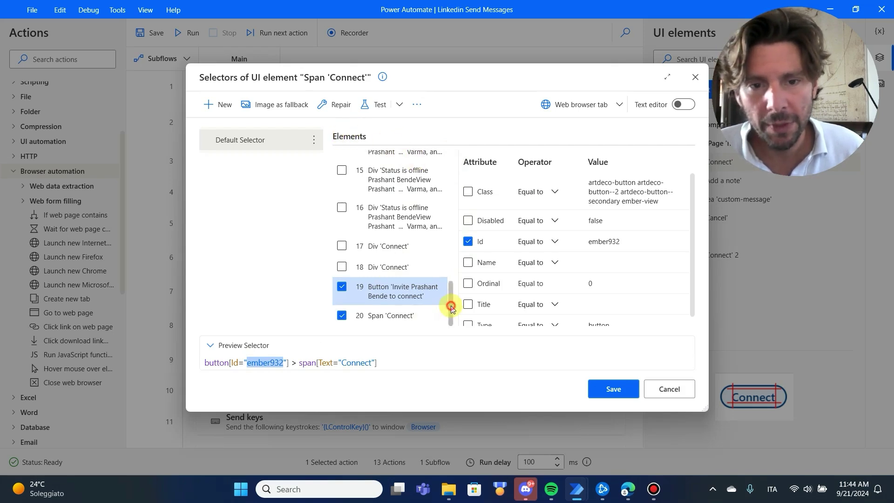
drag(451, 306, 460, 167)
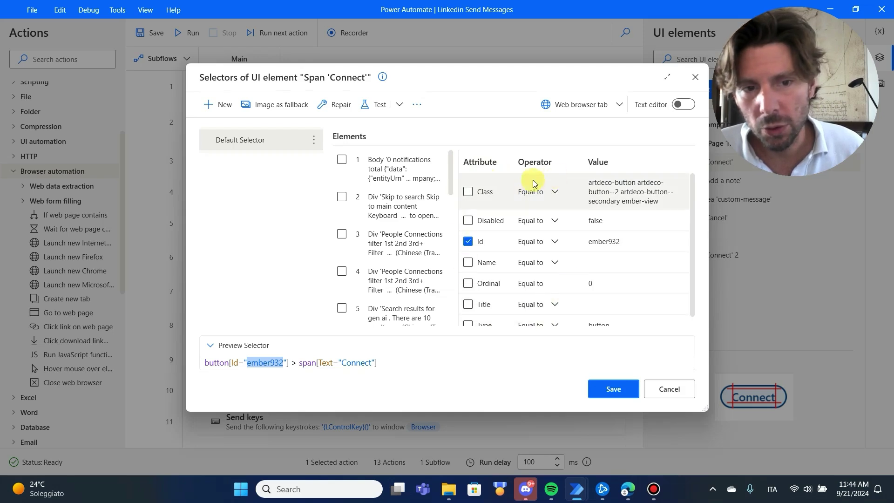
scroll(531, 231, down, 1)
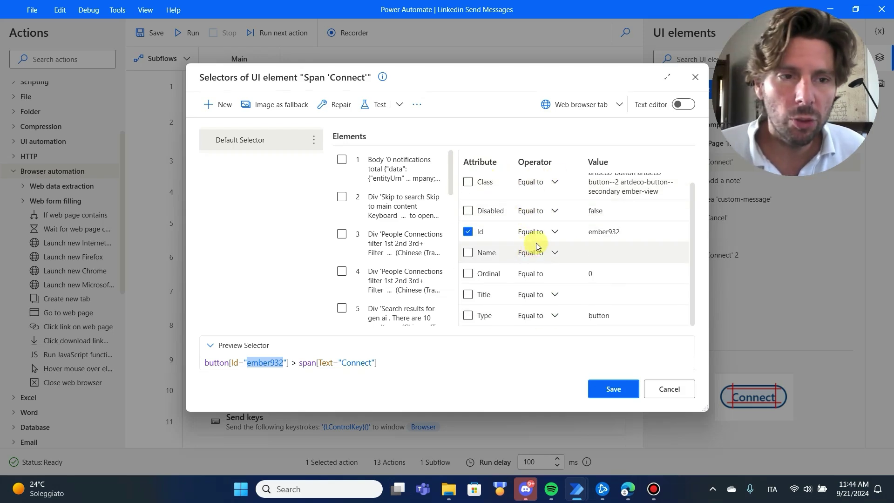
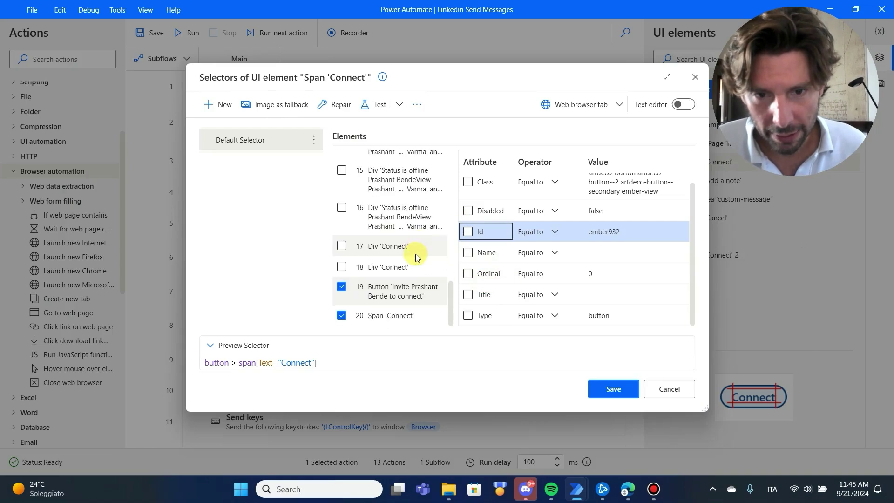
Include the Ordinal attribute with value 3 for the Connect span and test the selector on the "gen ai" LinkedIn search tab
click(397, 316)
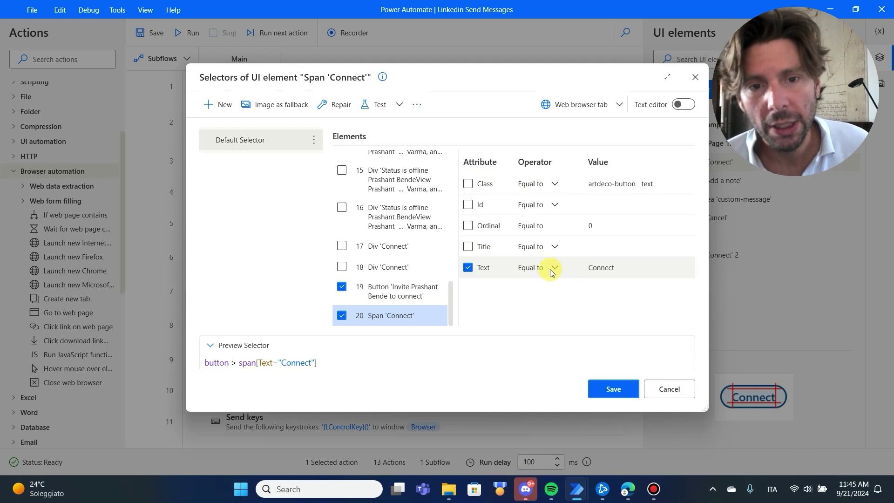
click(468, 226)
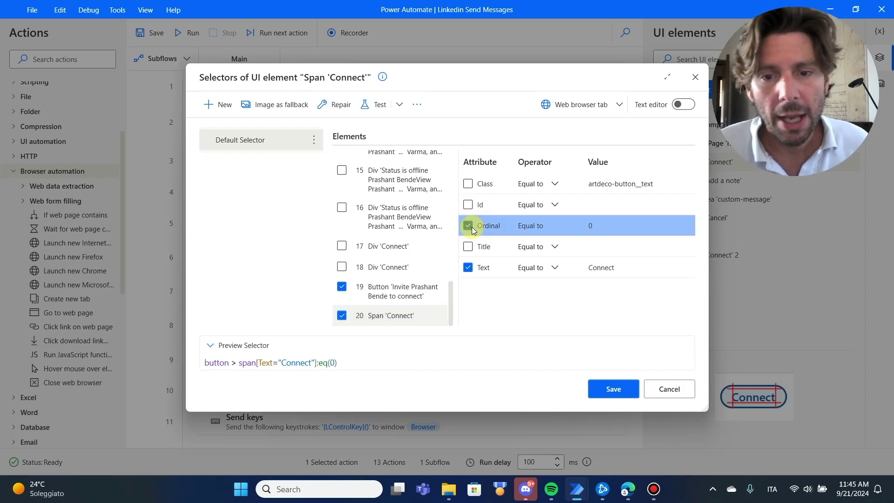
click(595, 226)
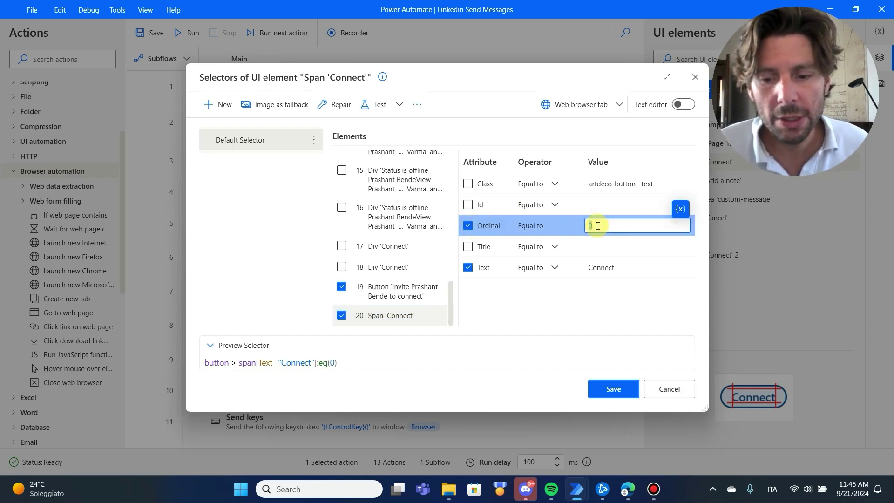
text(3)
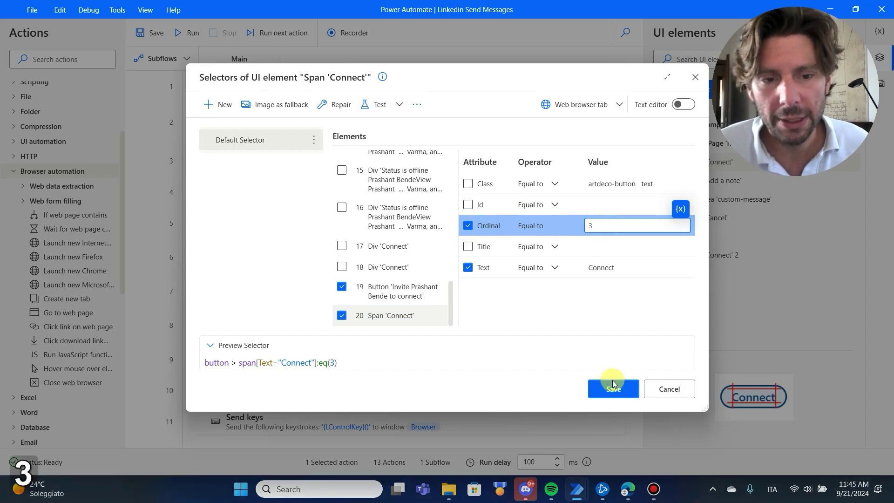
click(370, 105)
click(479, 279)
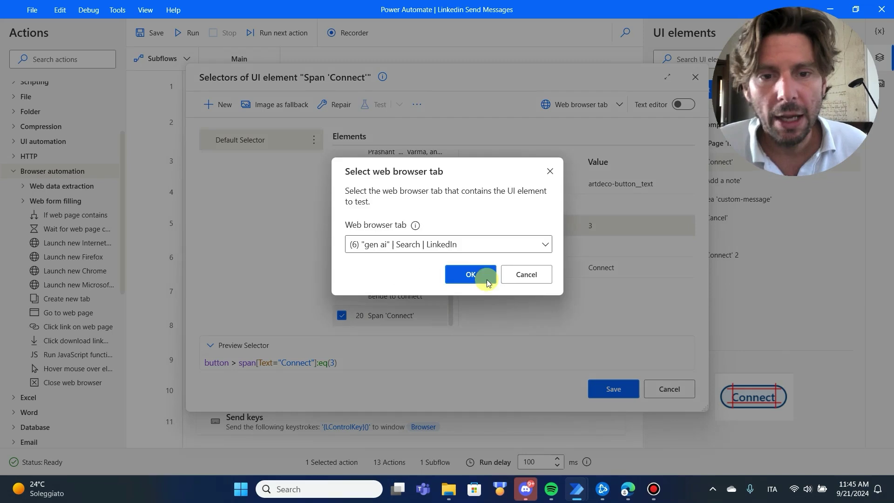
click(484, 276)
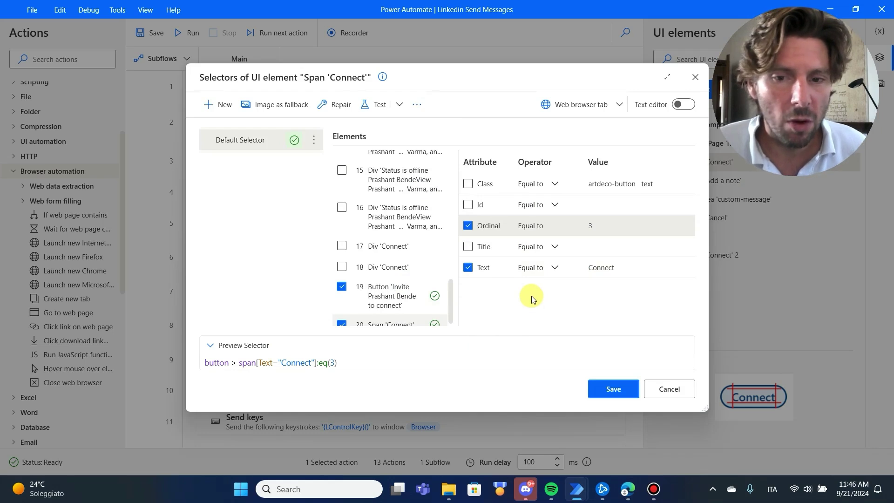
Set the Connect span's Ordinal to 2 and test the selector again
click(593, 227)
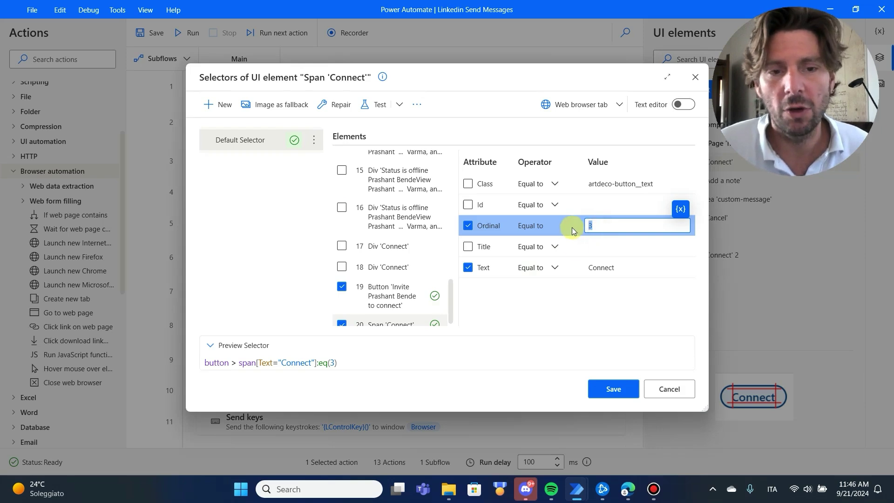
key(BackSpace)
text(2)
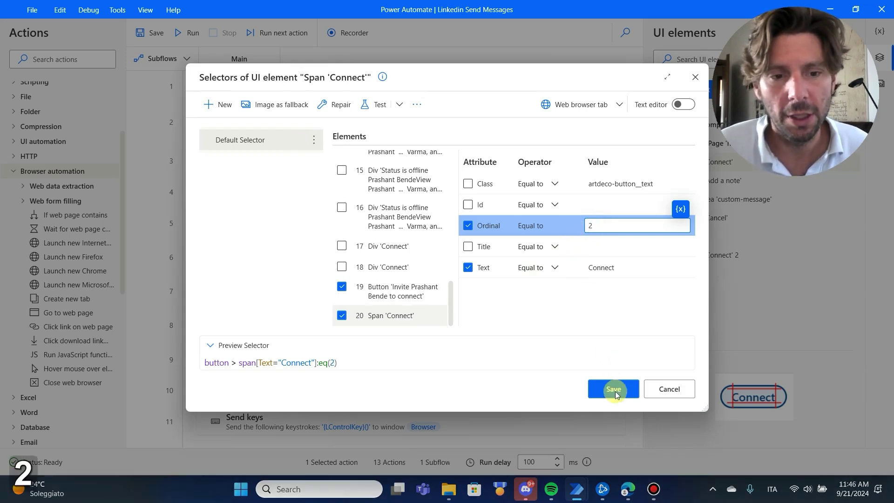
click(380, 104)
click(483, 278)
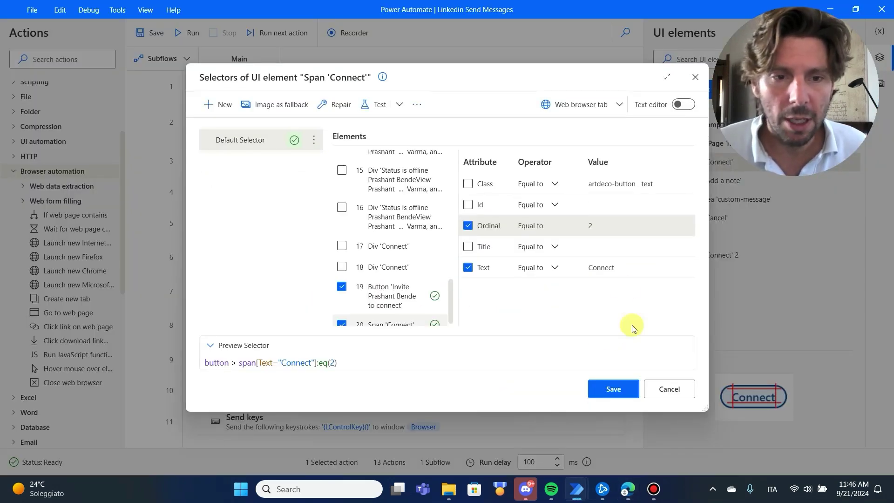
Set the Connect span's Ordinal to 1, test the selector and save it
click(608, 227)
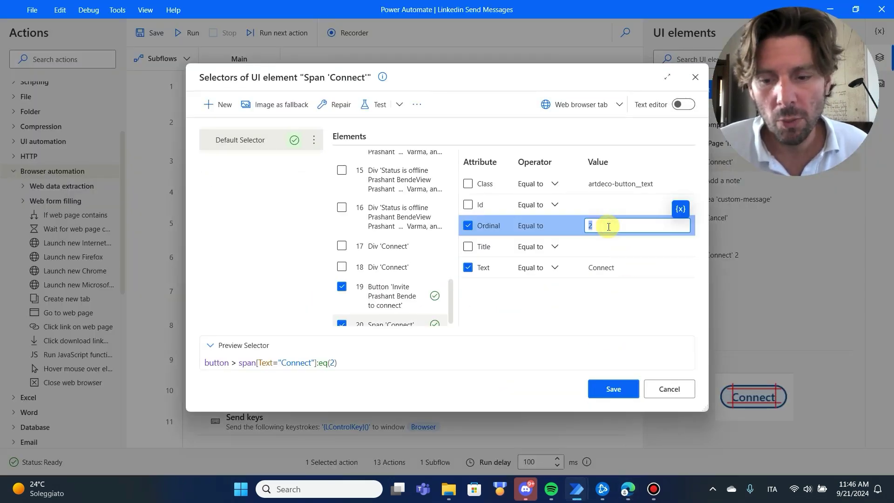
text(1)
click(380, 106)
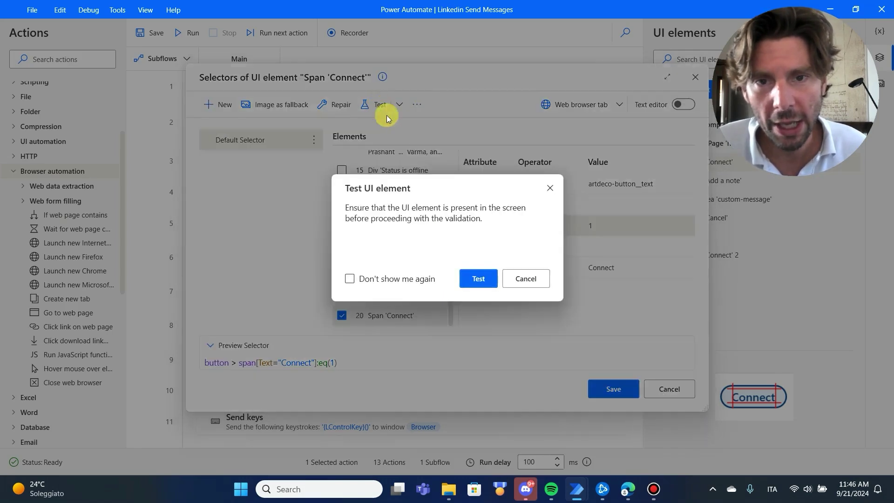
click(477, 277)
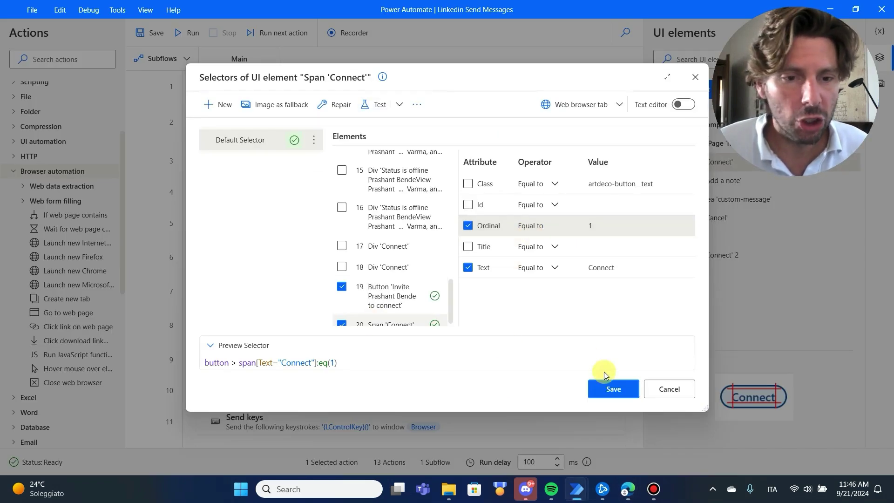
click(610, 387)
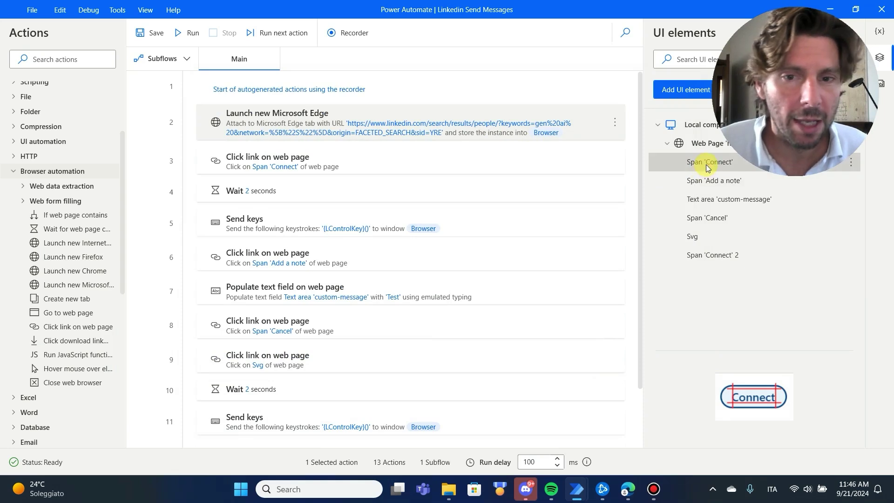
In the selector of the UI element Span 'Add a note', exclude the button's Id attribute and save the selector
click(701, 182)
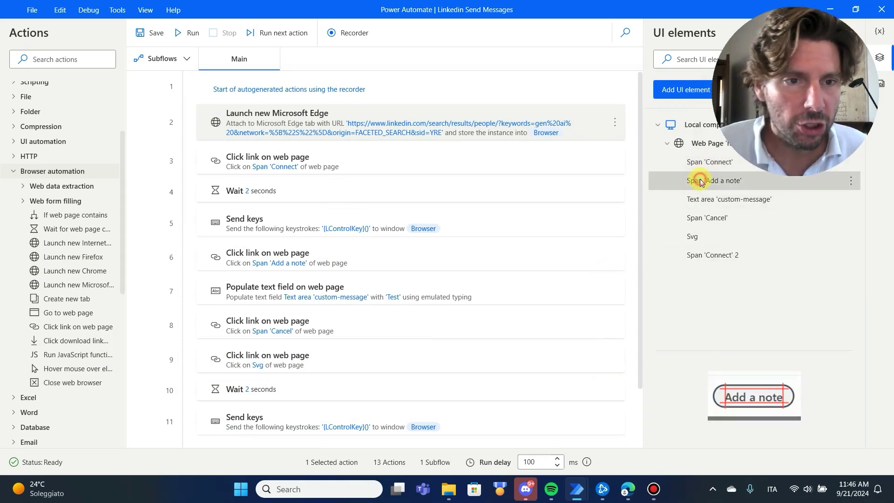
double_click(701, 182)
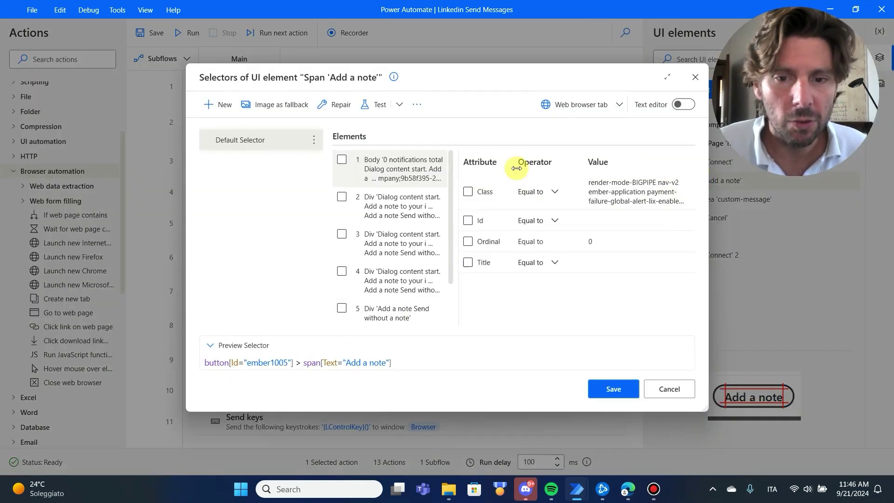
scroll(452, 160, down, 2)
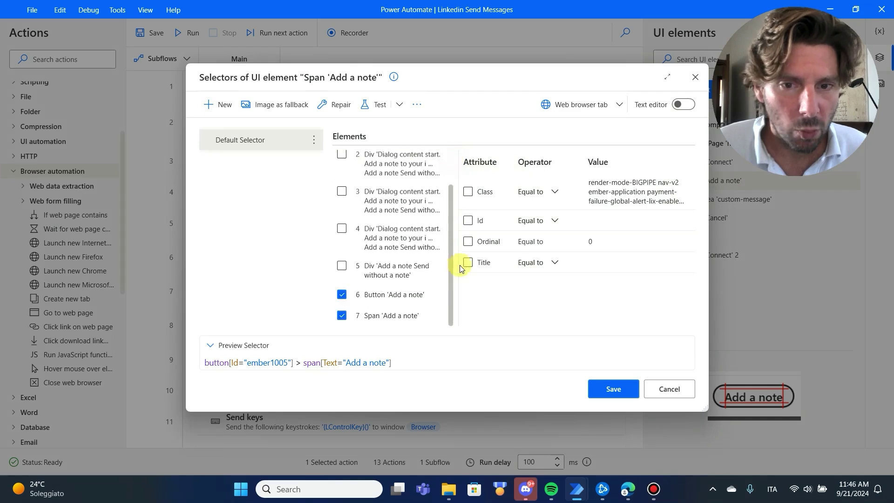
click(394, 295)
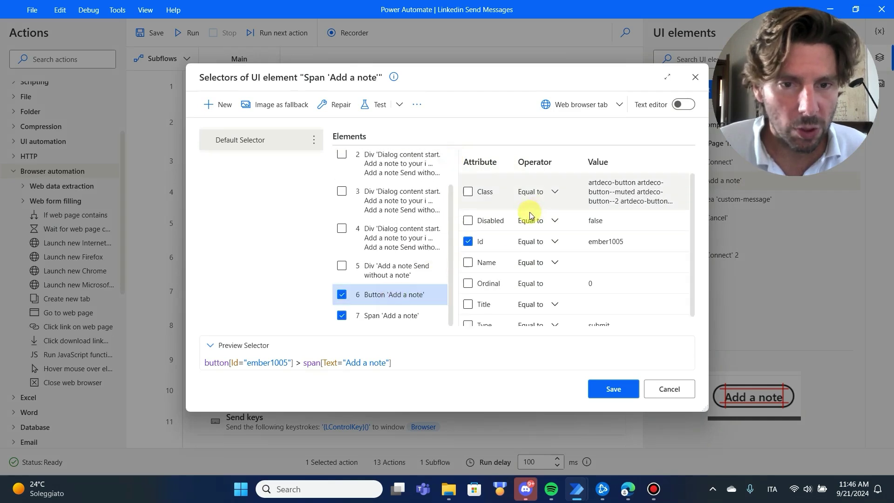
click(468, 241)
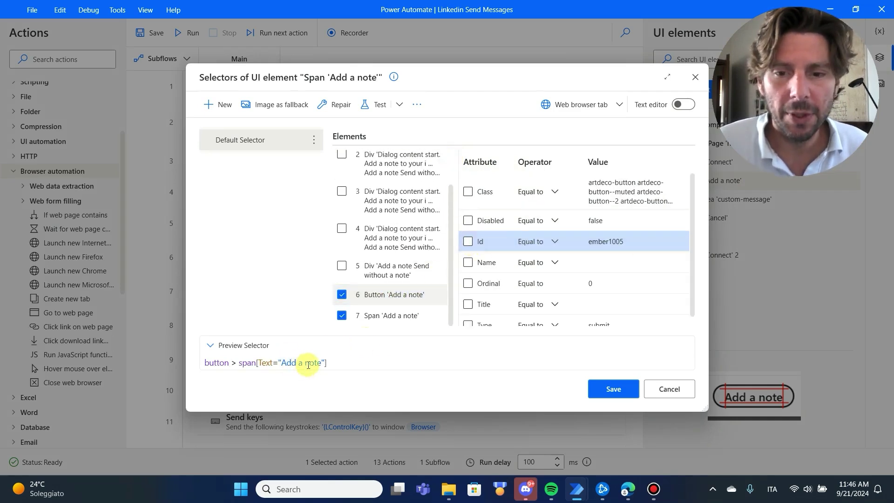
click(611, 389)
Switch to the LinkedIn search results, open the second result's connection invitation prompt and dismiss it without sending
key(alt+Tab)
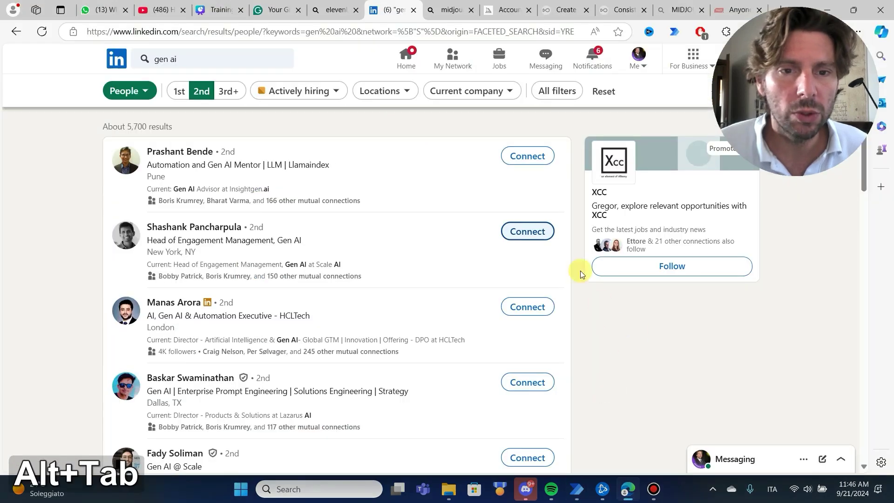
click(537, 231)
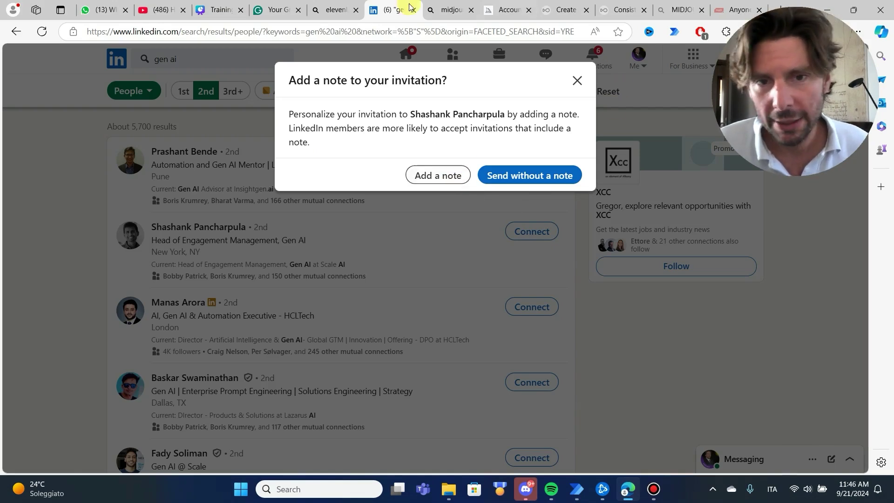
click(578, 81)
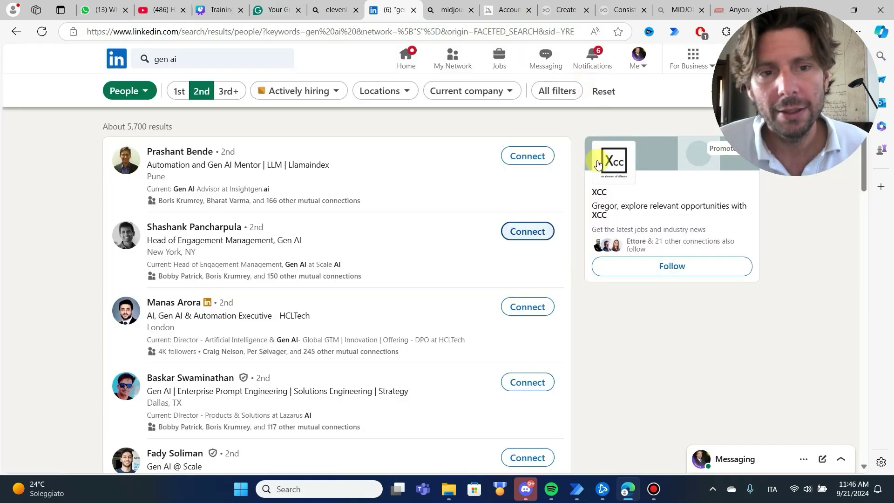
Return to Power Automate, review the selector of the UI element Text area 'custom-message' and close it
key(alt+Tab)
double_click(746, 199)
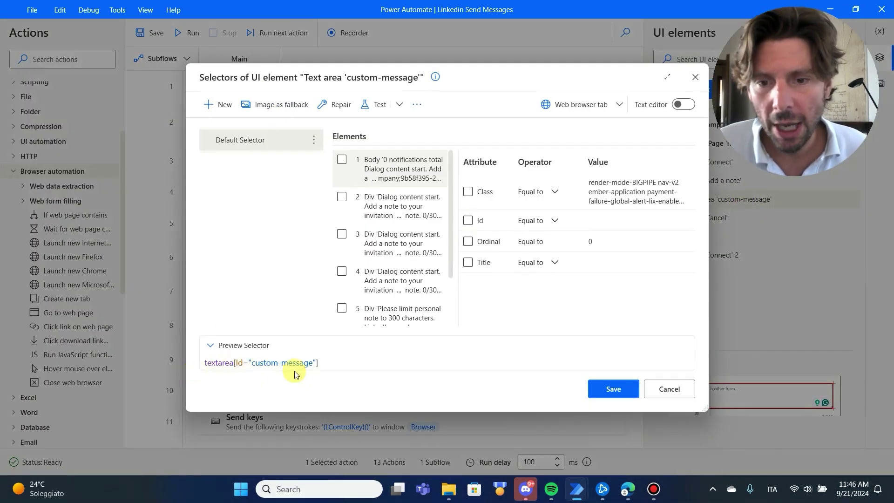
click(661, 389)
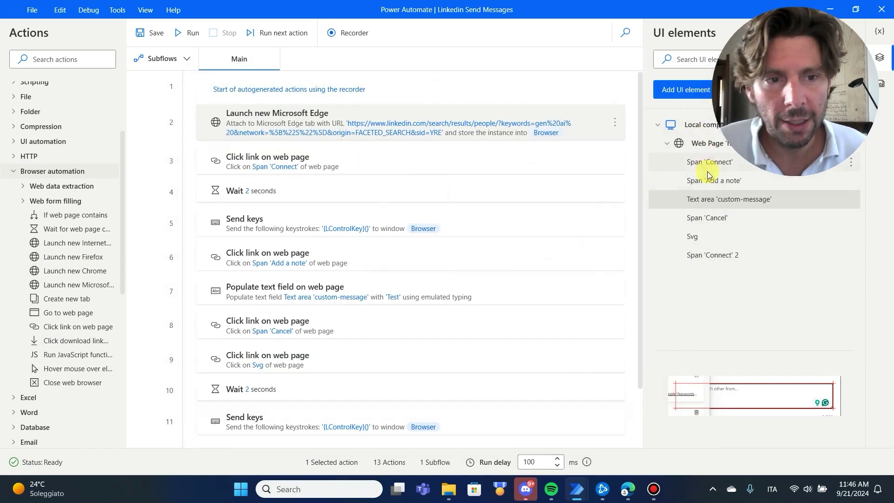
In the selector of the UI element Span 'Cancel', exclude the Id attribute of Button 'Cancel adding a note' and save
click(711, 218)
double_click(711, 218)
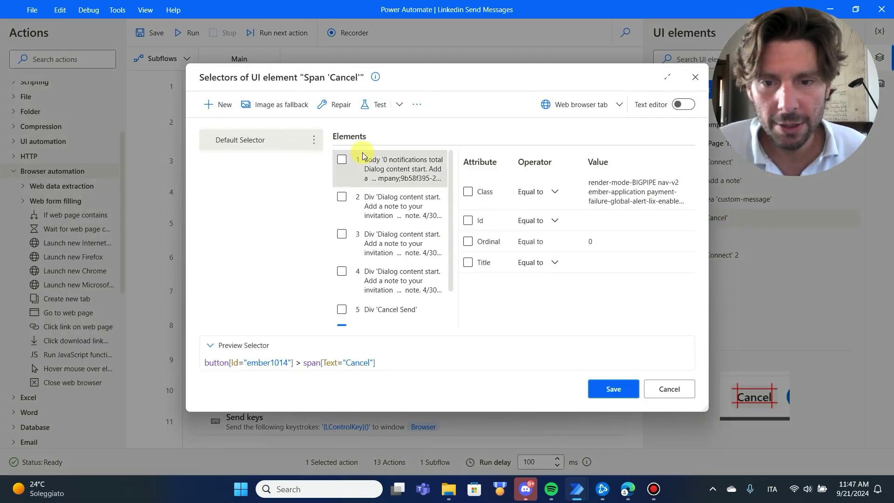
scroll(399, 263, down, 1)
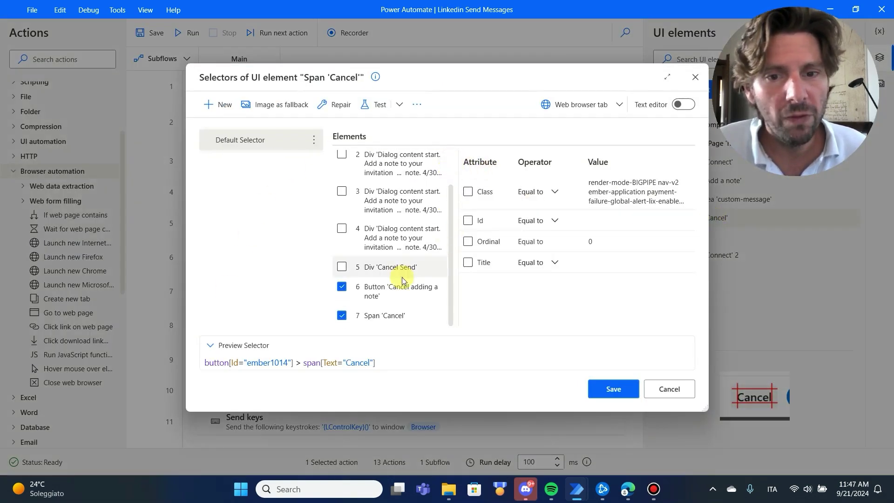
click(385, 289)
click(468, 241)
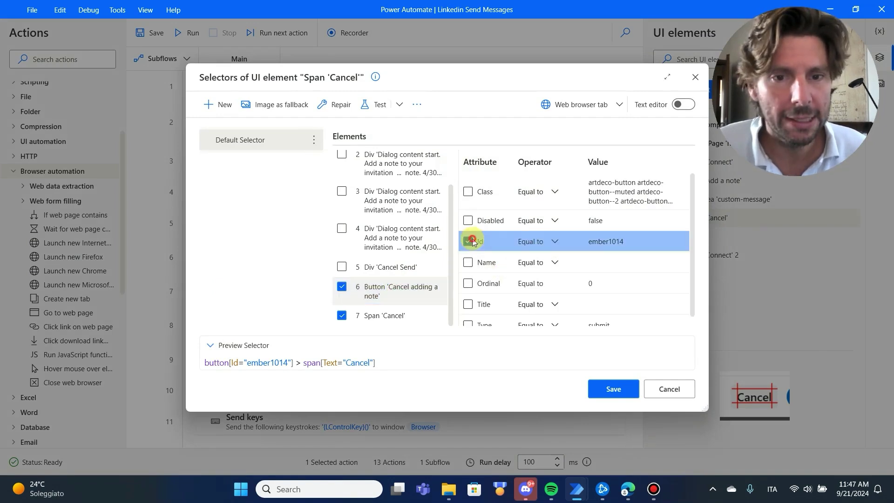
scroll(543, 234, down, 1)
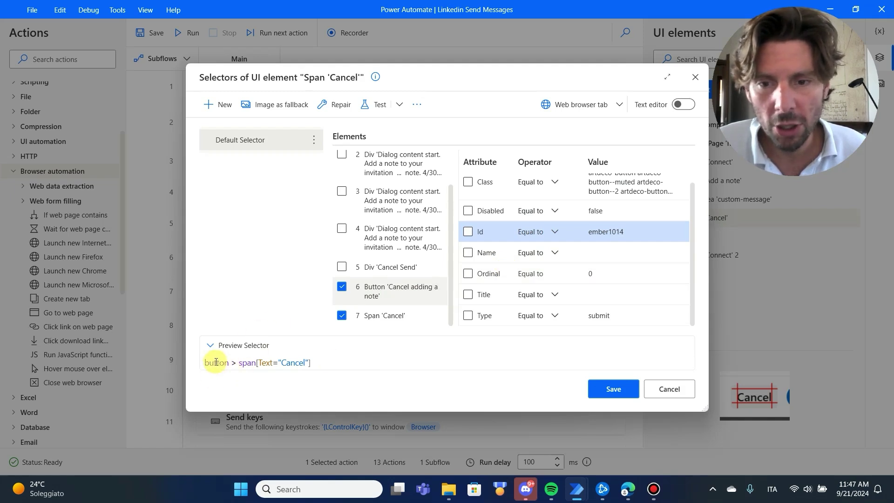
click(622, 392)
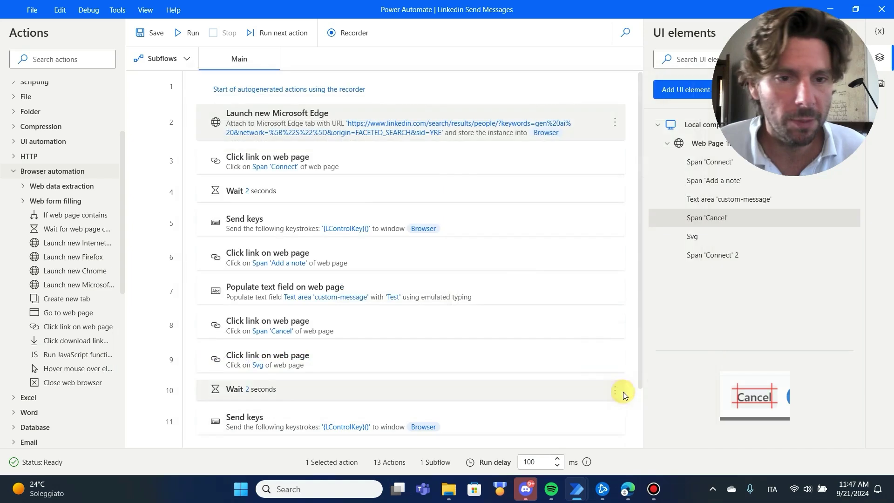
In the selector of the UI element Svg, exclude the Id attribute of Button 'Dismiss'
click(714, 237)
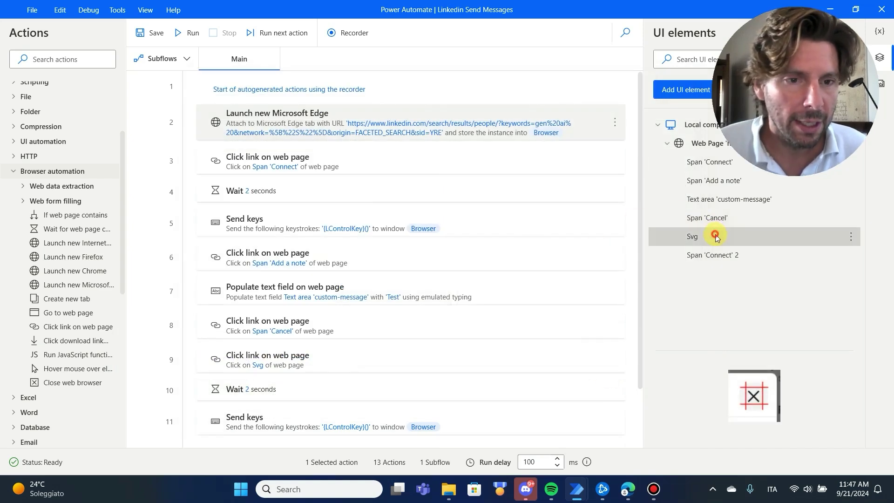
double_click(715, 236)
scroll(418, 232, down, 2)
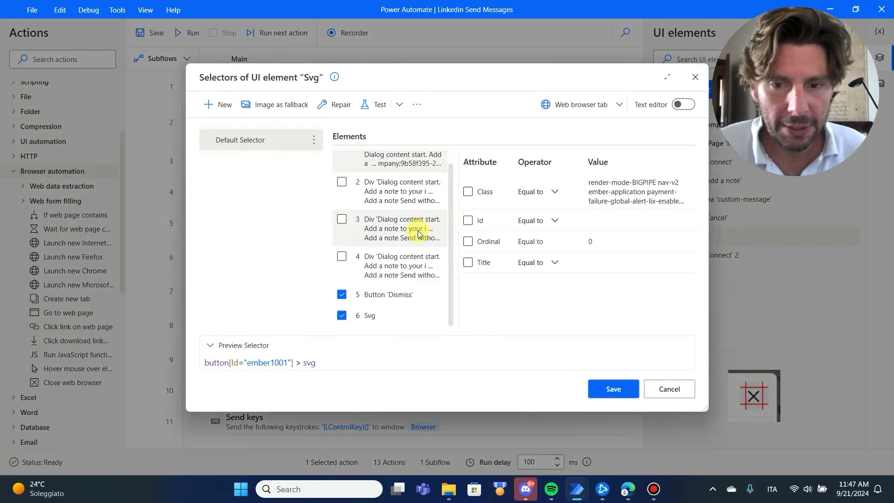
click(374, 297)
click(468, 241)
Include the Class artdeco-button__icon and Ordinal 0 attributes for the Svg element and save the selector
click(358, 314)
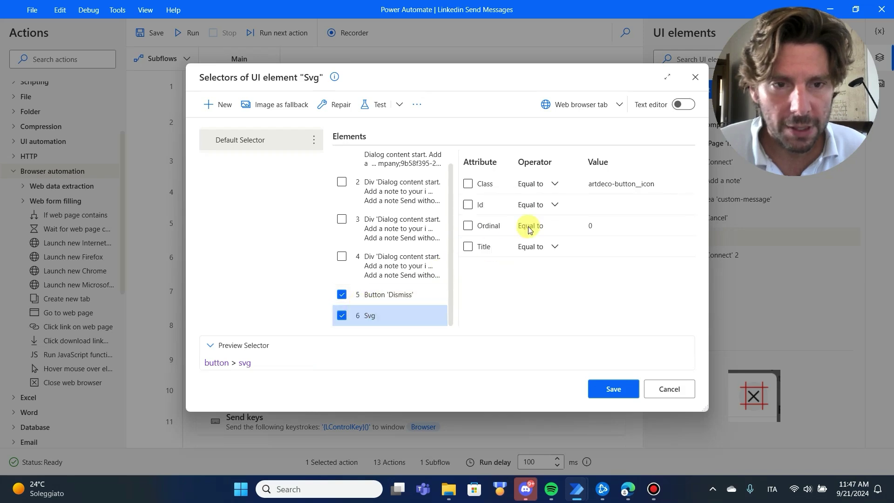
click(468, 183)
click(468, 225)
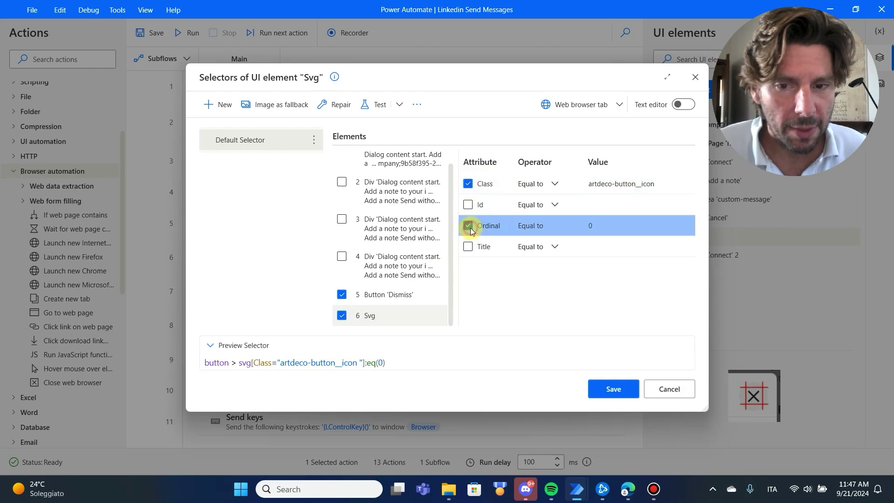
click(613, 388)
Compare the selectors of the UI elements Span 'Connect' 2 and Span 'Connect', closing both without editing
double_click(710, 251)
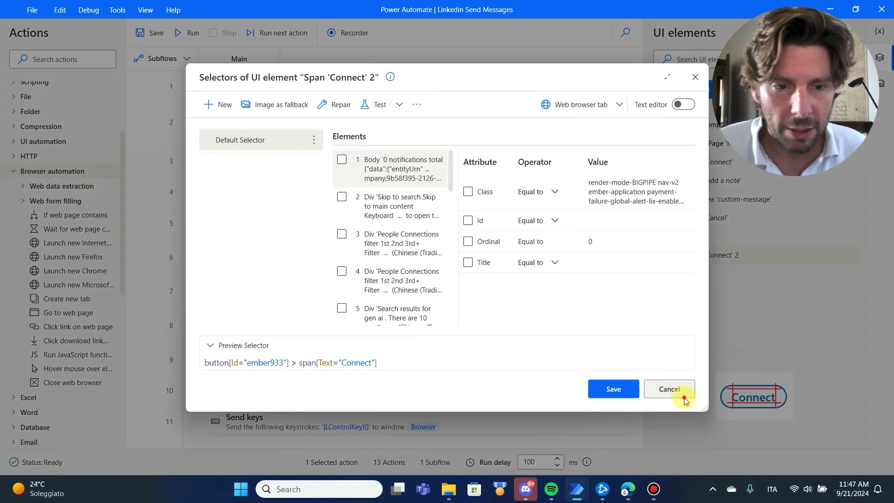
click(671, 389)
double_click(711, 163)
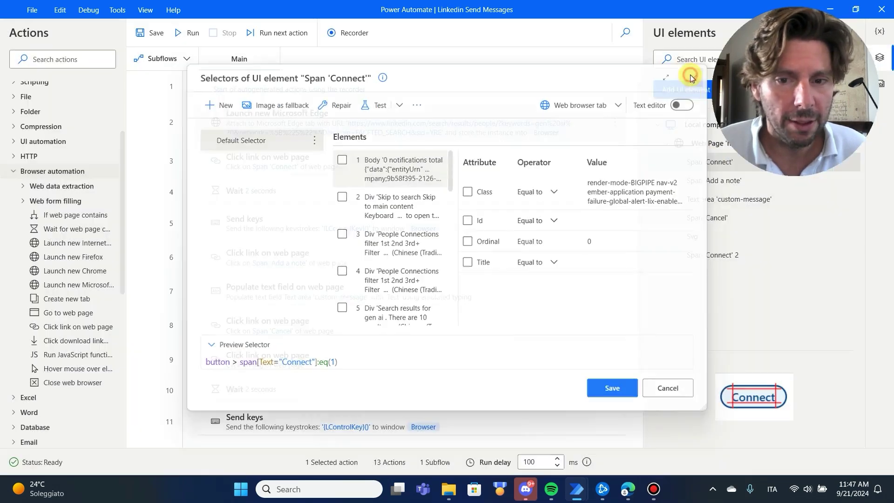
click(692, 77)
Delete the UI element Span 'Connect' 2 and the final Click link on web page action that uses it
click(706, 253)
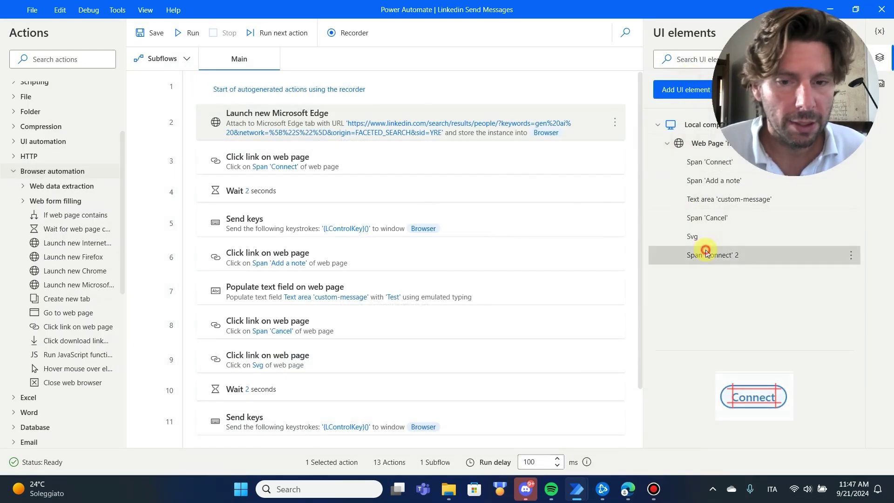
key(BackSpace)
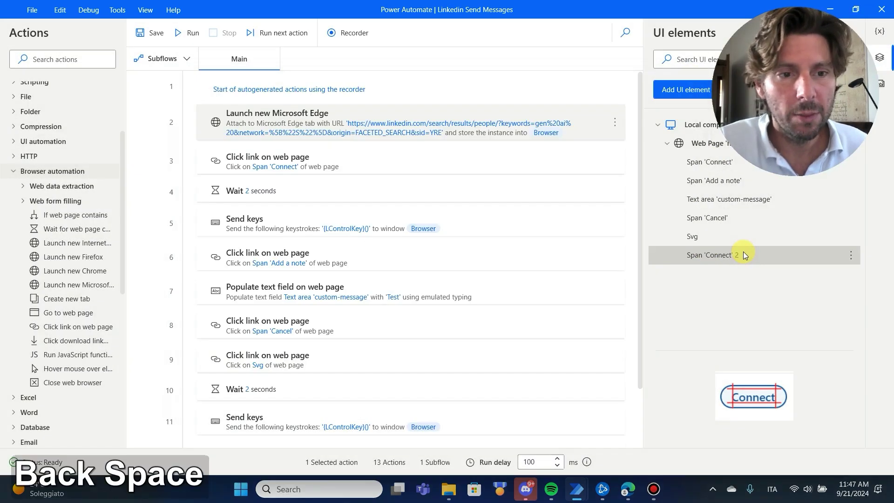
click(848, 259)
click(782, 376)
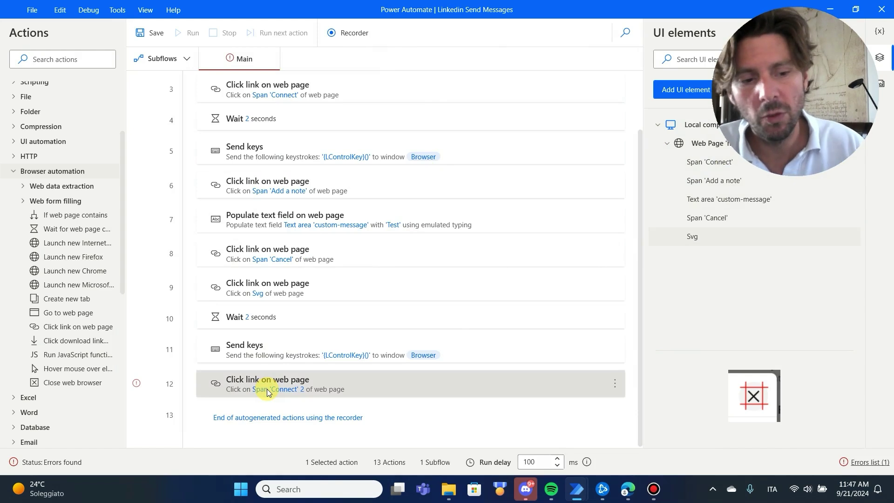
key(Delete)
Review the launch modes of the Launch new Microsoft Edge action, keep Attach to running instance and save the action
scroll(349, 228, up, 2)
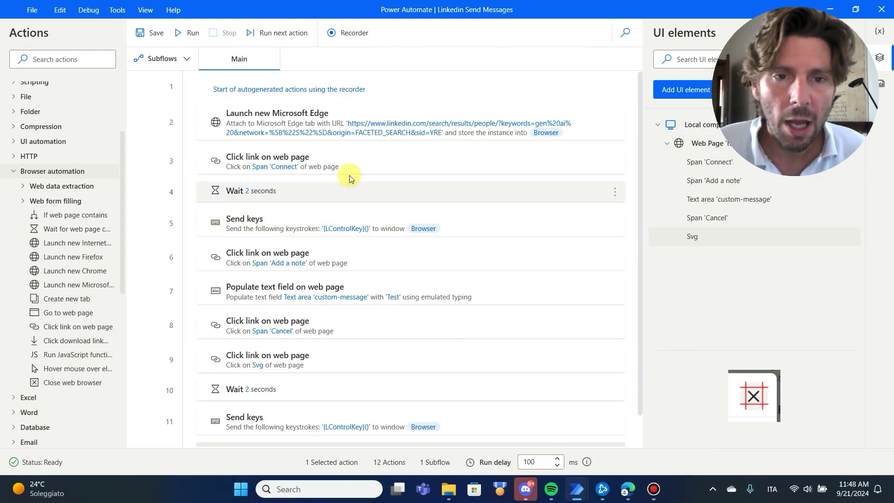
scroll(365, 236, down, 2)
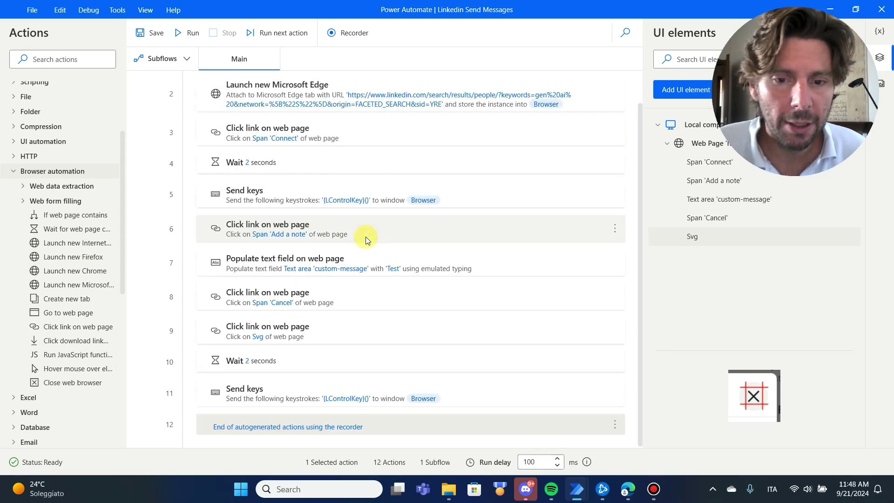
scroll(325, 177, up, 2)
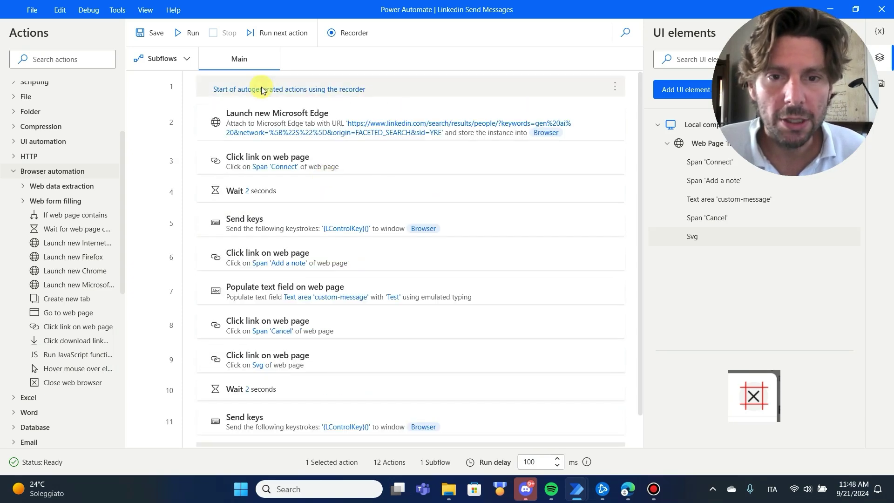
double_click(319, 126)
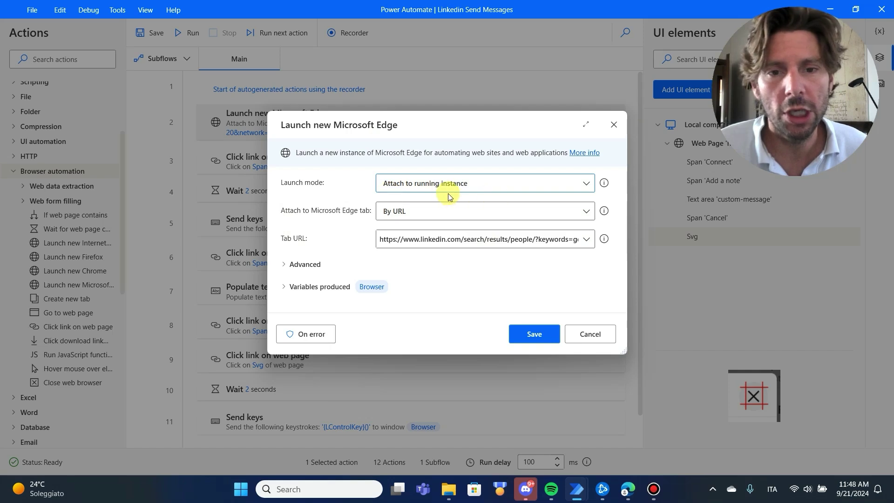
click(485, 181)
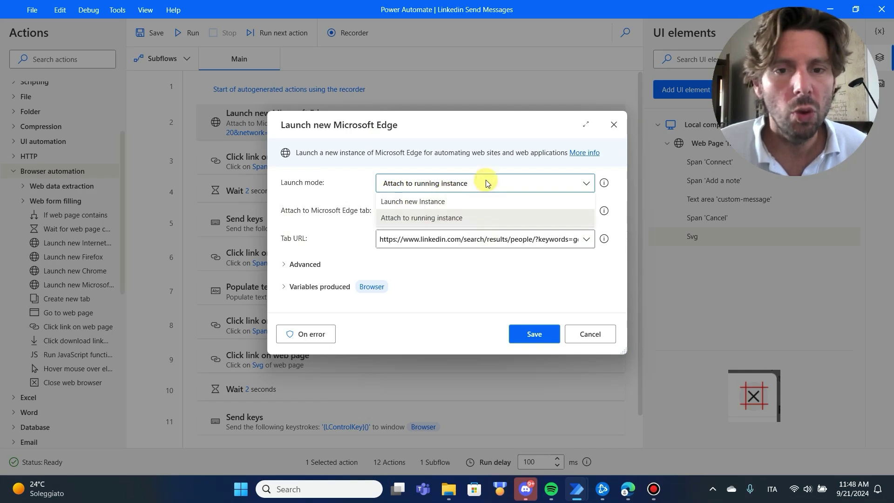
click(473, 263)
click(542, 338)
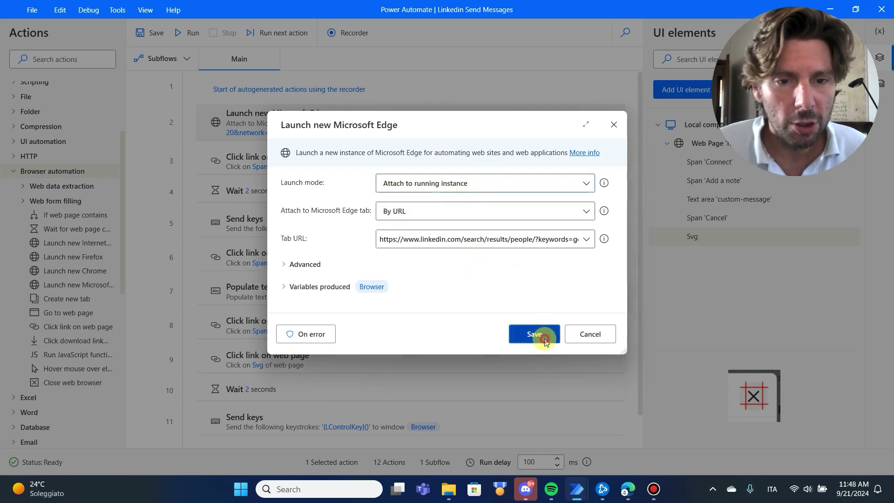
Run the flow to test adding the note "Test" to the second result's invitation, cancelling it and closing the dialog
click(189, 33)
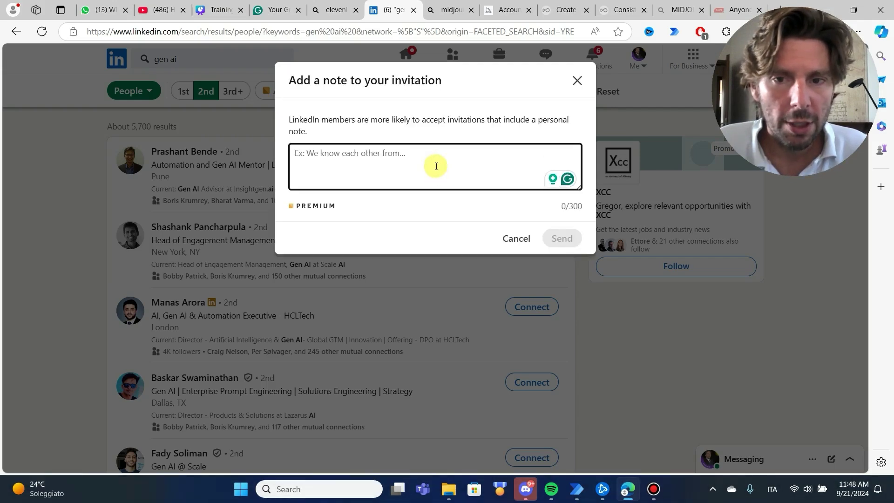
text(Test)
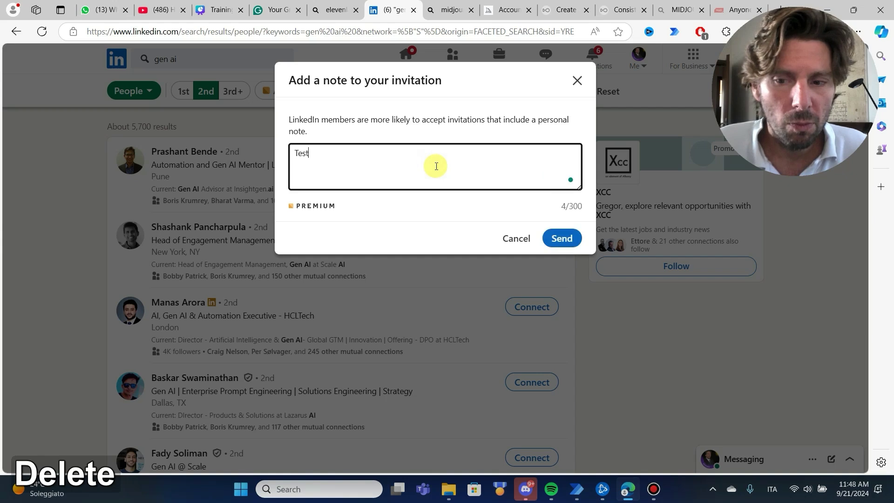
click(516, 238)
click(577, 79)
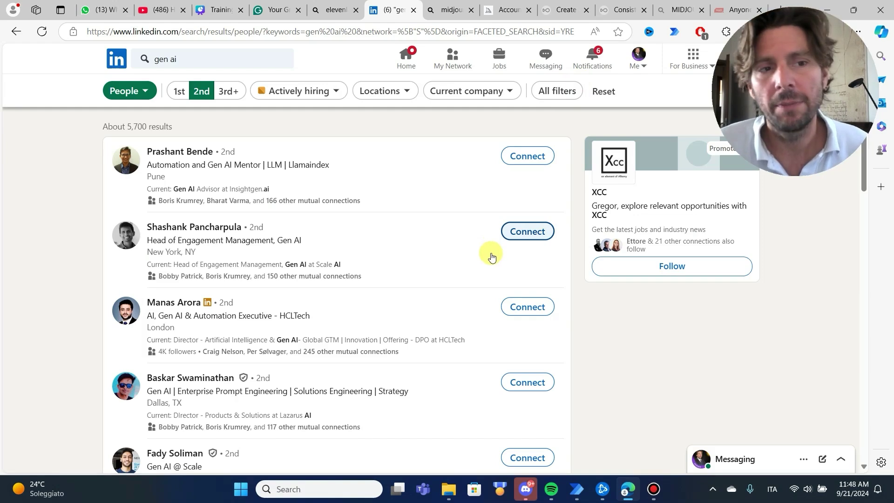
key(ctrl)
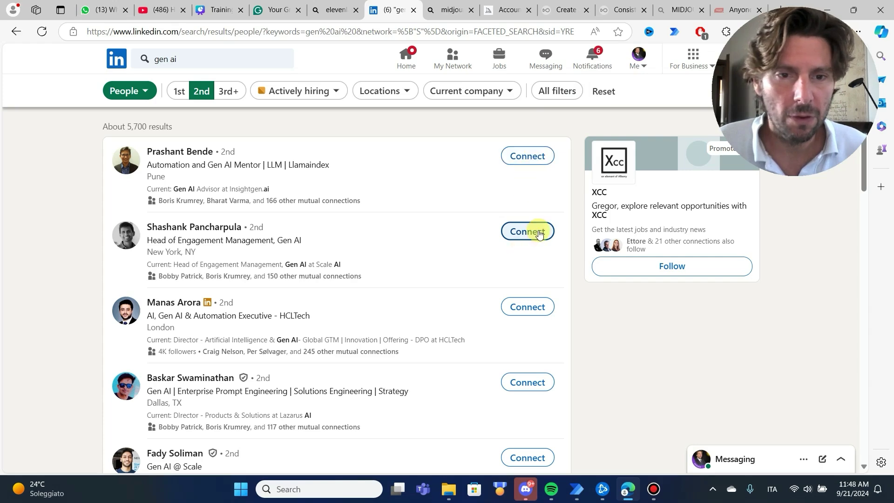
Switch back to Power Automate, collapse the Browser automation actions and expand the Loops actions
scroll(526, 326, down, 8)
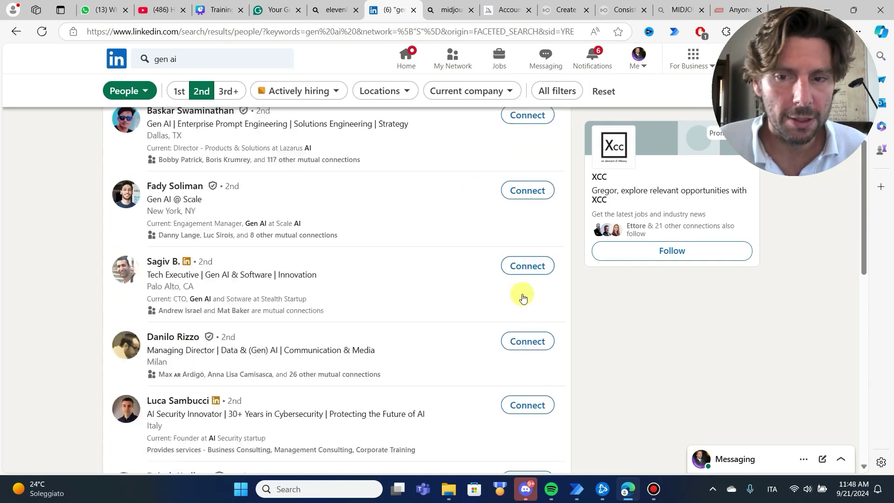
scroll(523, 300, up, 3)
scroll(523, 300, up, 5)
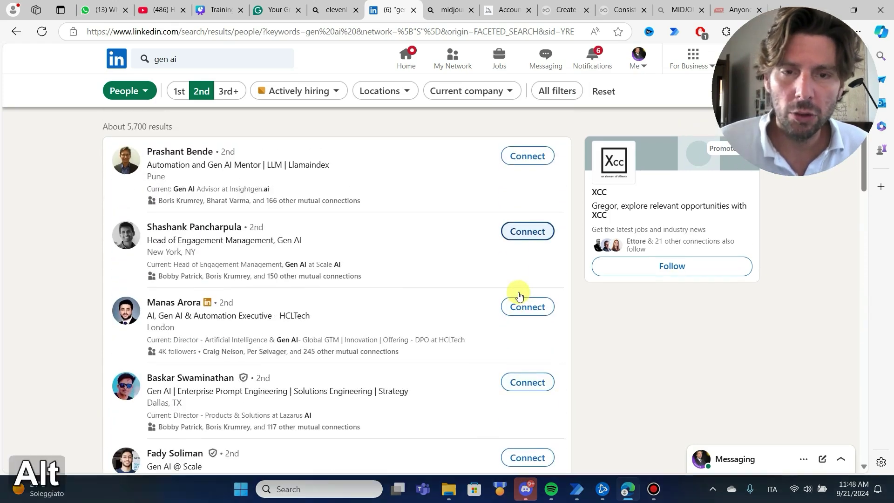
key(alt+Tab)
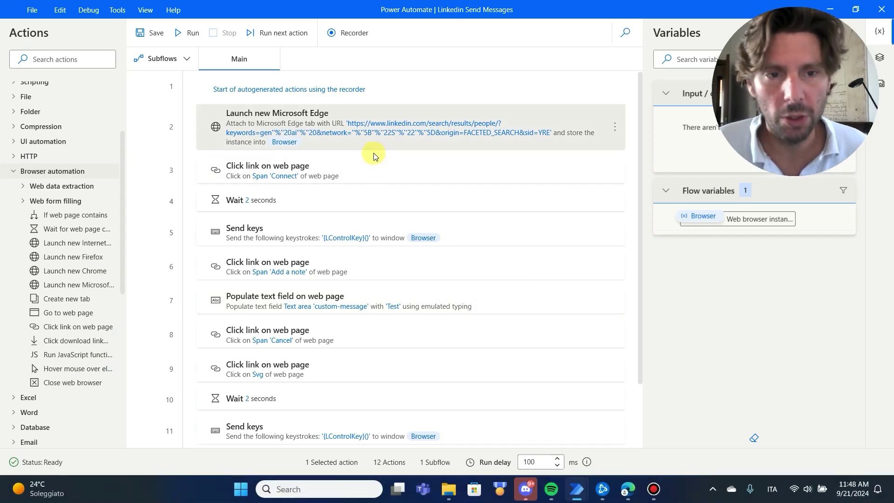
click(15, 175)
scroll(28, 163, up, 3)
click(17, 120)
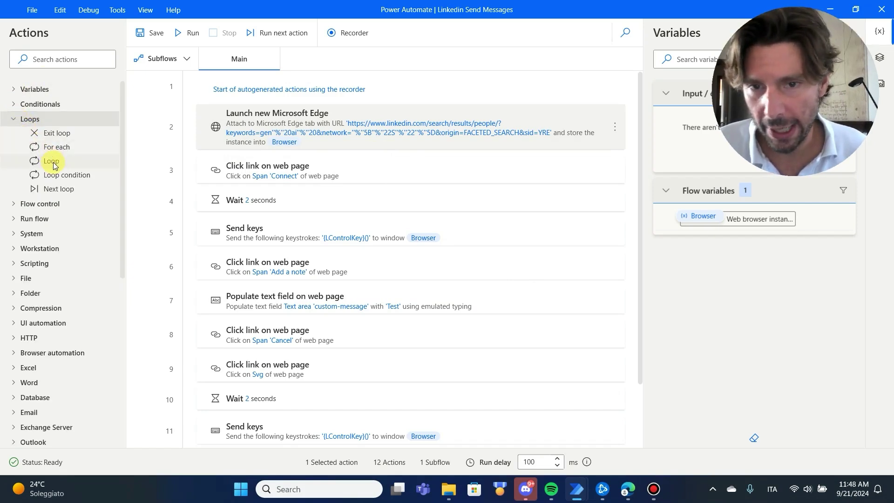
Switch to the LinkedIn results in Edge and examine how many people with a Connect option the page lists
key(alt+Tab)
scroll(204, 165, down, 1)
scroll(202, 175, down, 1)
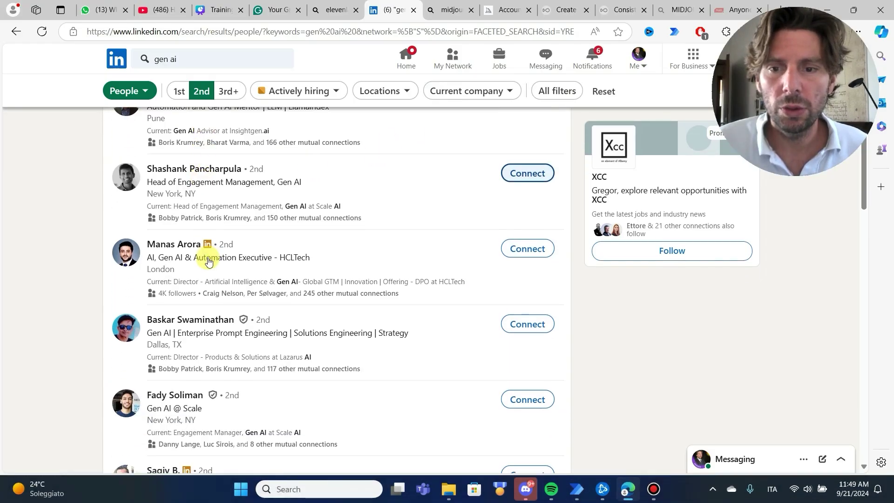
scroll(208, 259, down, 1)
scroll(199, 338, down, 2)
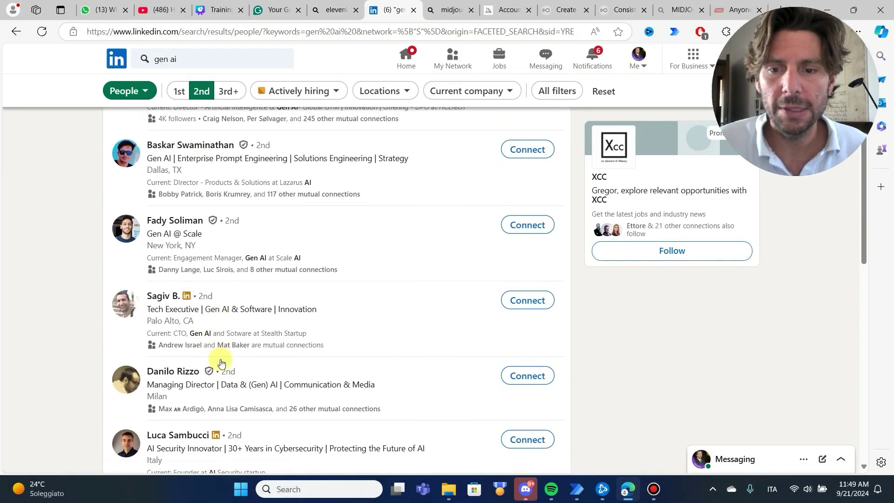
scroll(222, 368, down, 5)
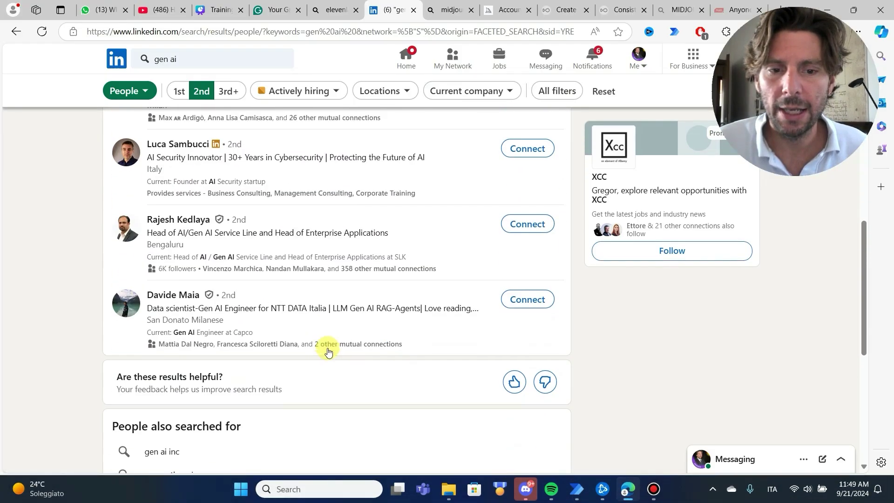
Switch back to Power Automate and save the new Loop before the first Click link action, from 0 to 9 with increment 1
key(alt+Tab)
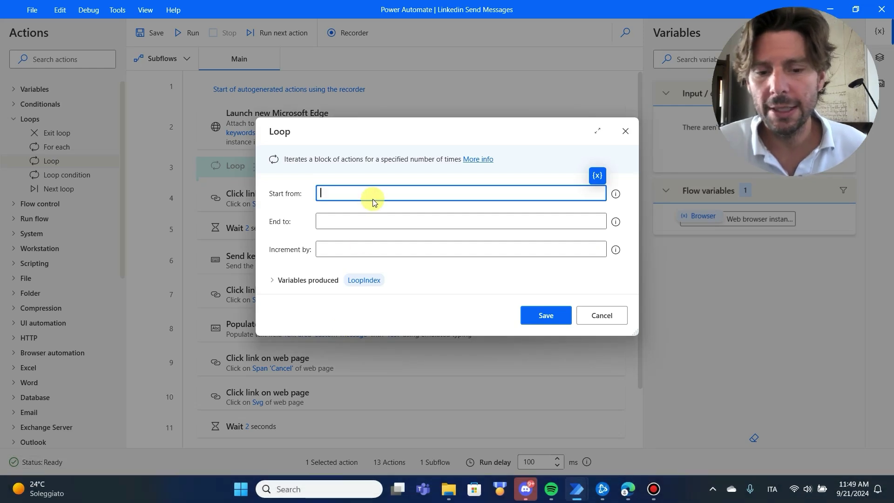
text(0)
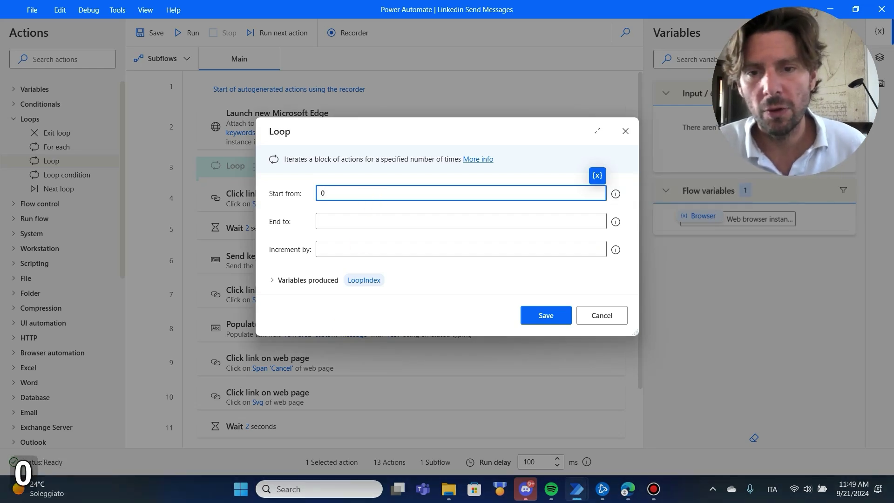
click(375, 219)
text(9)
click(351, 251)
text(1)
click(555, 316)
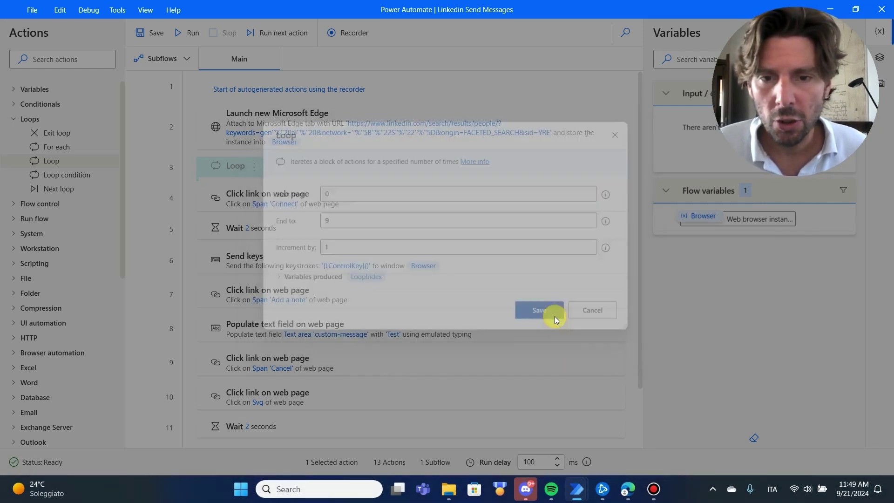
Move the loop's End below the remaining actions so the loop encloses the whole invitation sequence from clicking Span 'Connect' onward
click(232, 194)
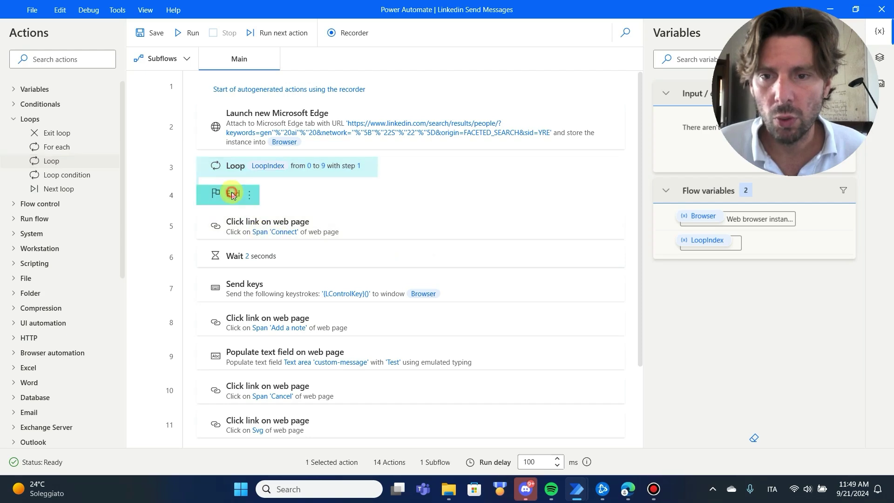
drag(223, 197, 309, 409)
scroll(309, 280, up, 3)
click(284, 170)
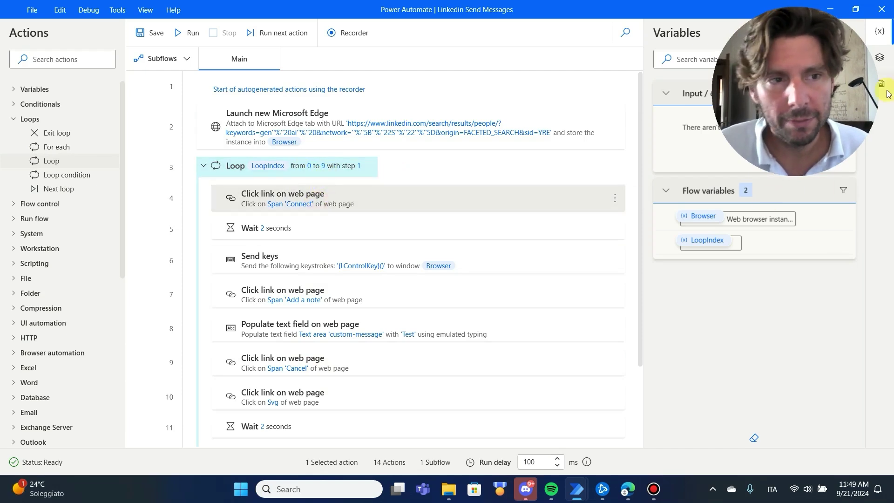
Examine the UI element Span 'Connect', the Connect options on the LinkedIn page and the settings of the first Click link action
click(880, 57)
click(706, 162)
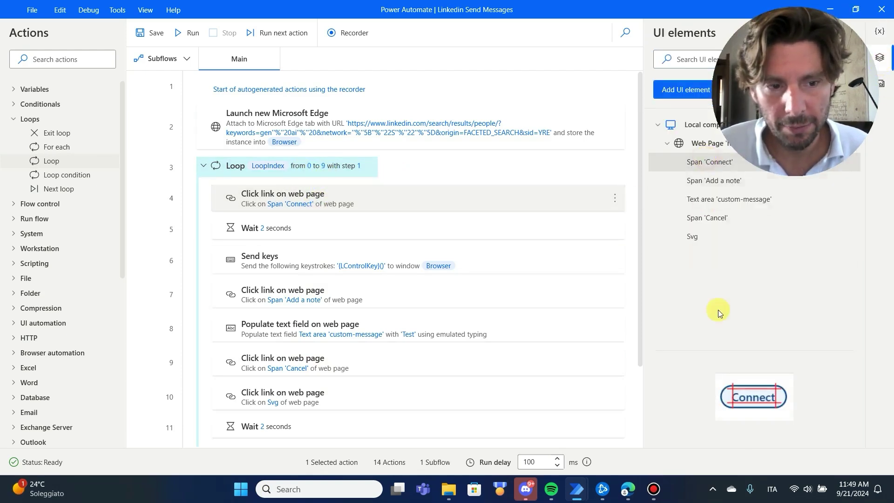
key(alt+Tab)
scroll(471, 177, up, 5)
scroll(473, 181, up, 3)
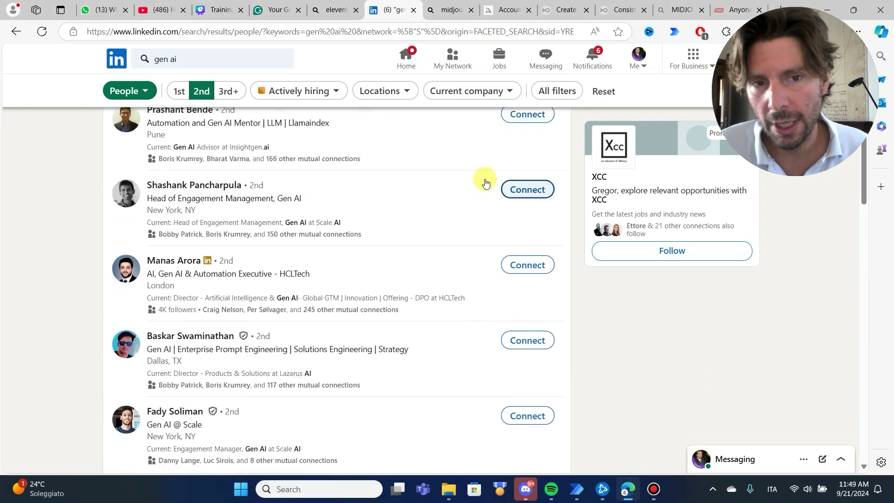
key(alt+Tab)
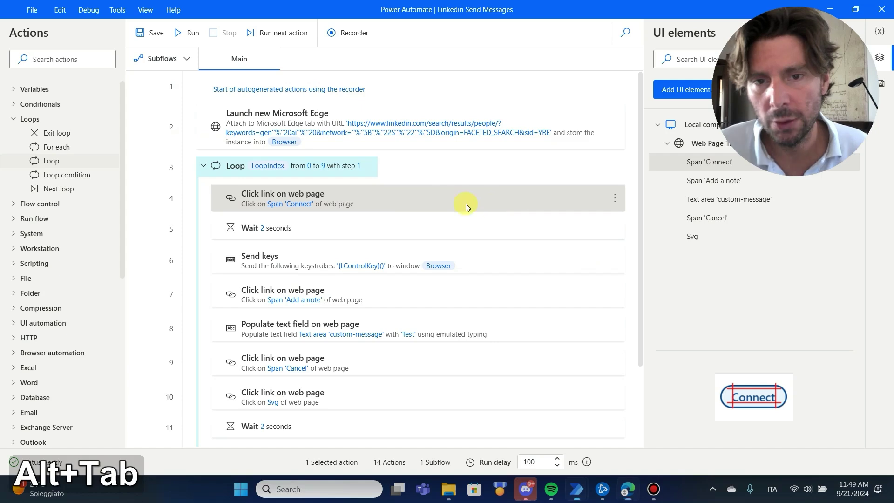
double_click(320, 200)
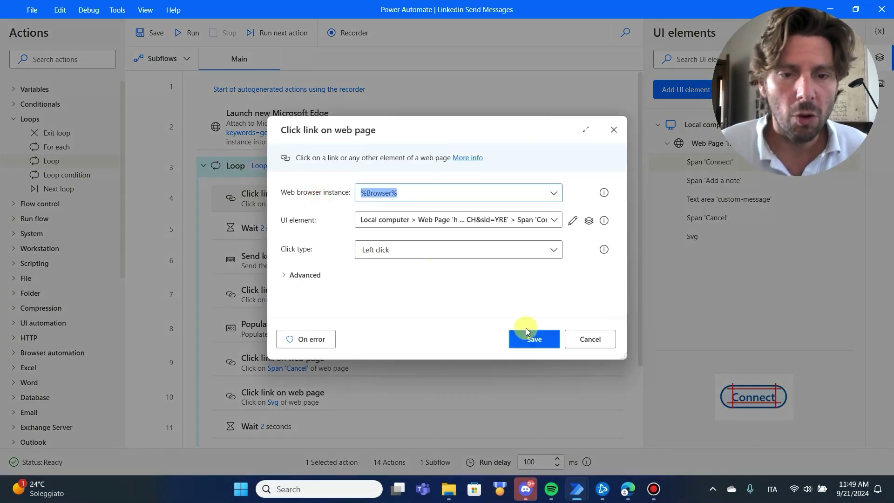
click(589, 339)
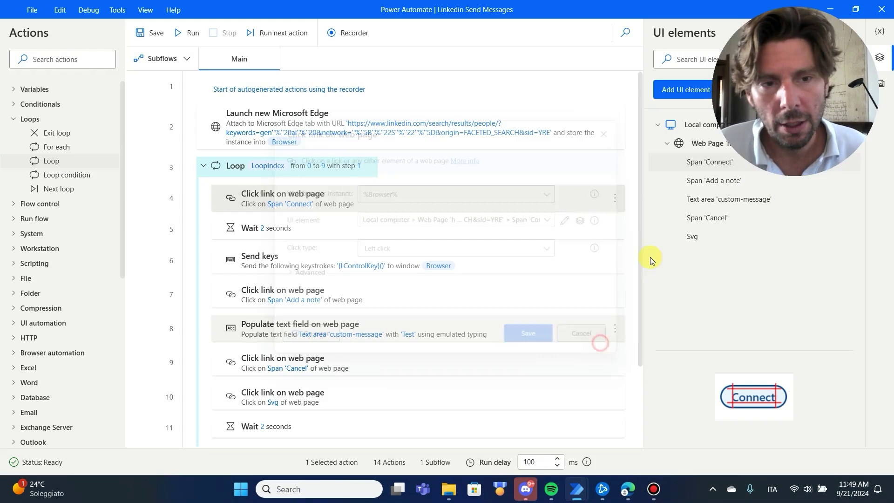
Replace the fixed index 1 in the Span 'Connect' selector with the LoopIndex variable as text and save the selector
double_click(708, 163)
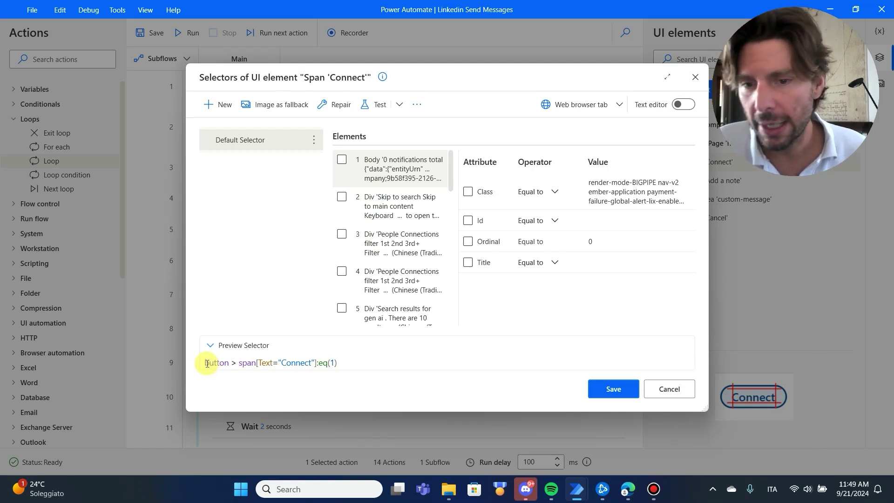
drag(205, 362, 340, 362)
click(335, 363)
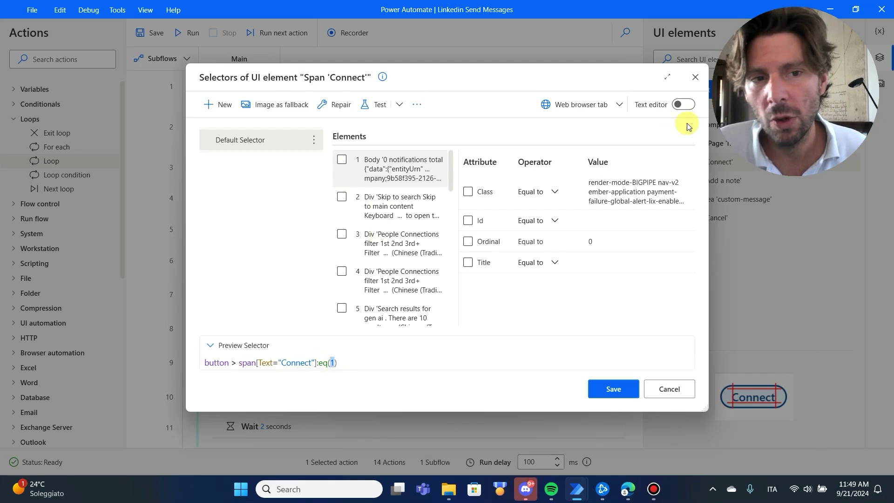
click(681, 105)
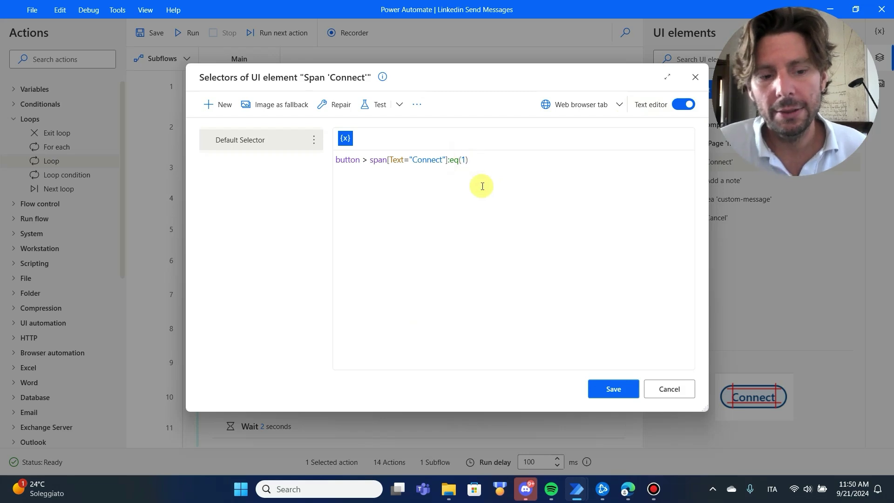
key(BackSpace)
click(345, 138)
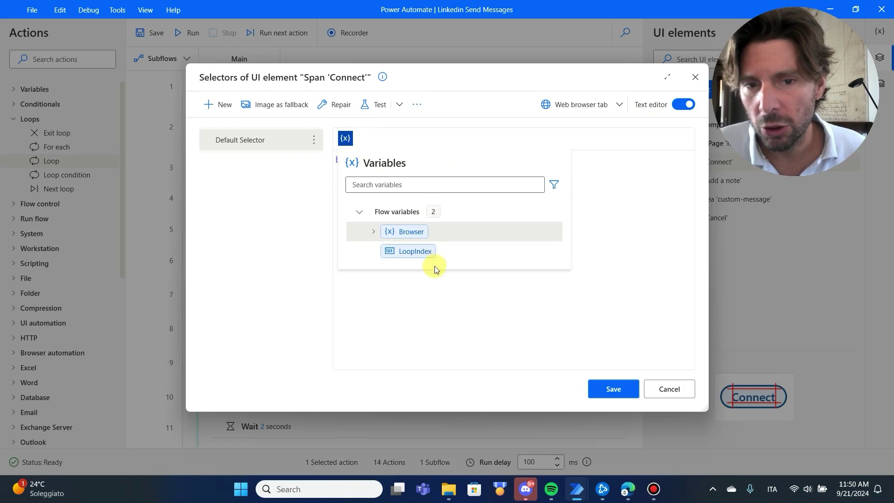
click(427, 254)
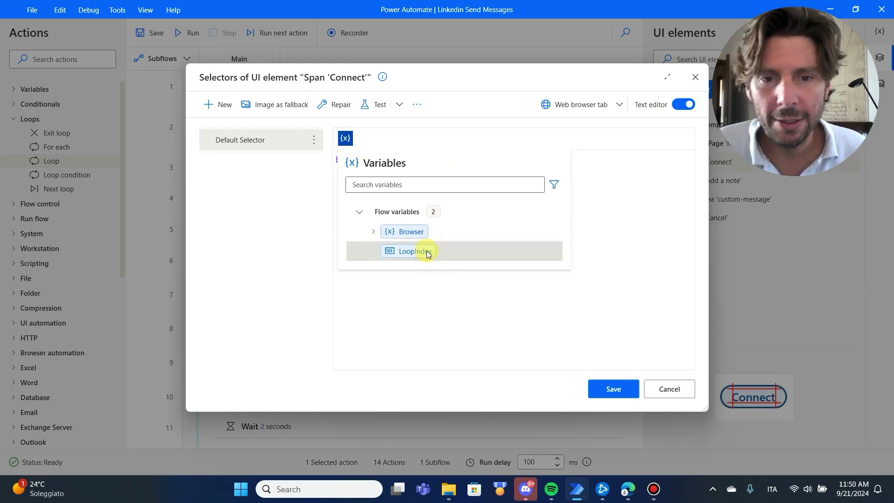
double_click(471, 253)
click(619, 389)
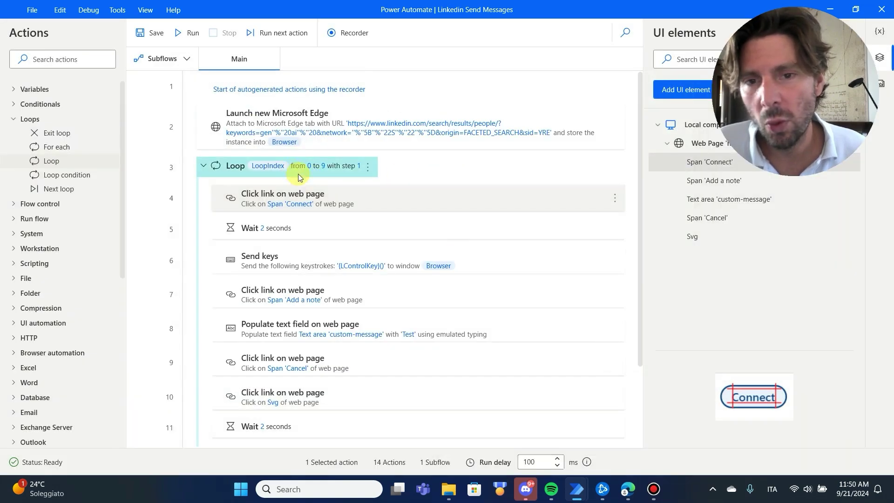
Check the Loop action's start, end and increment settings, leave them as they are, and run the flow
double_click(291, 170)
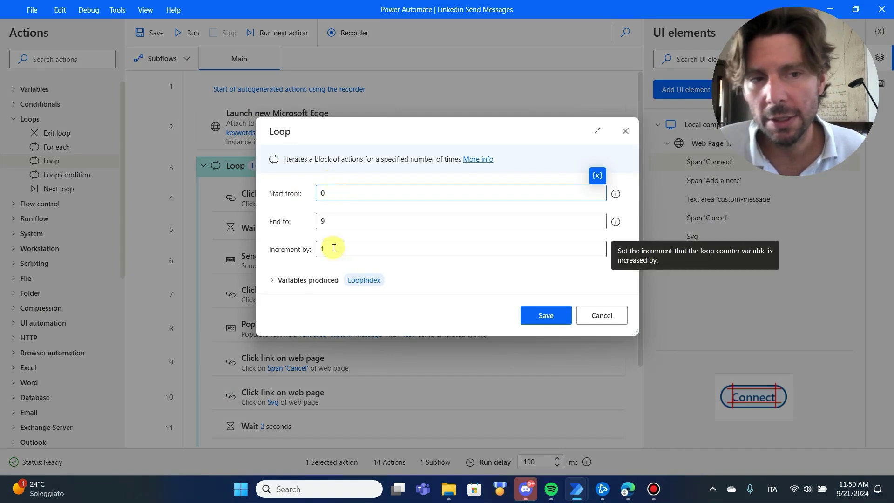
click(604, 316)
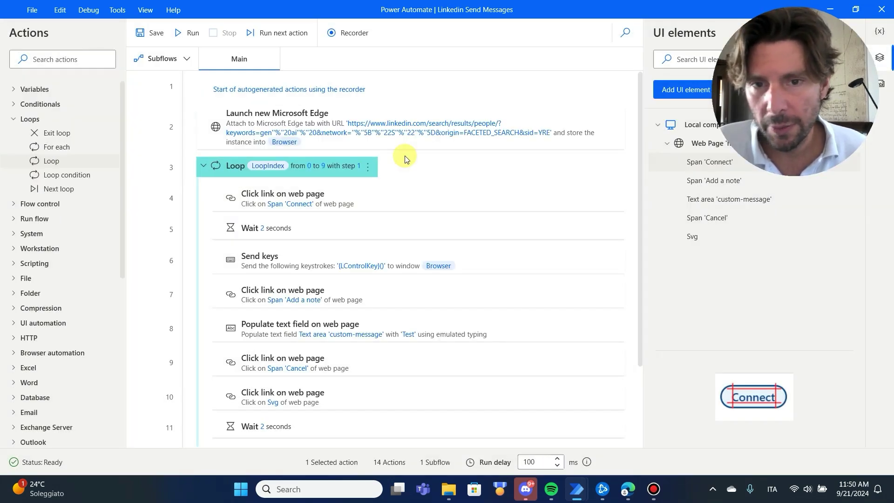
click(184, 32)
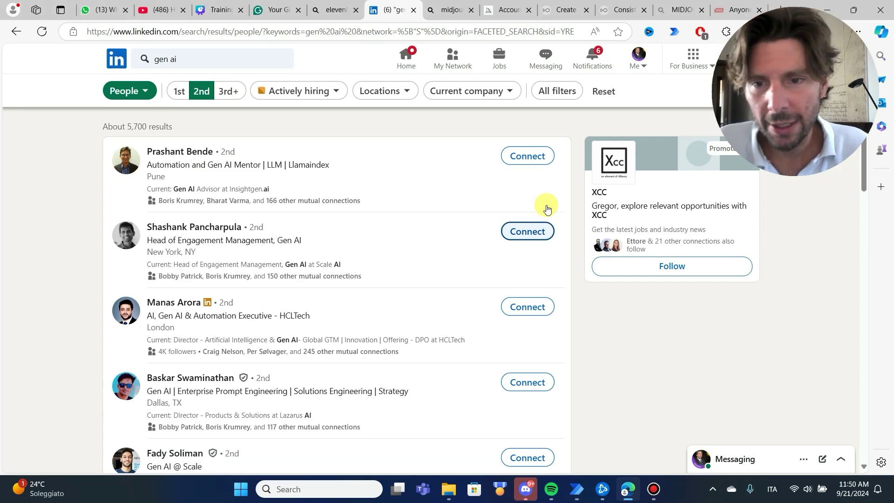
Watch the running flow on the LinkedIn results open each successive invitation, enter the note "Test", cancel it and close the dialog
click(527, 156)
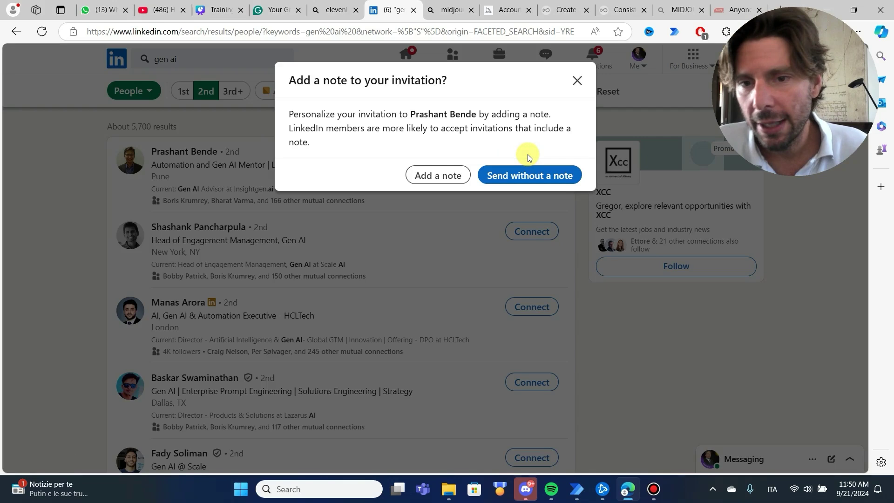
click(438, 175)
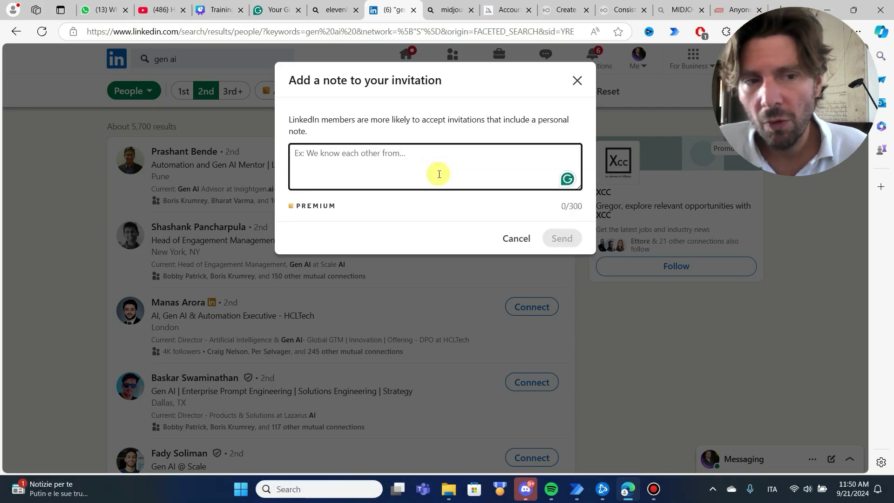
text(Test)
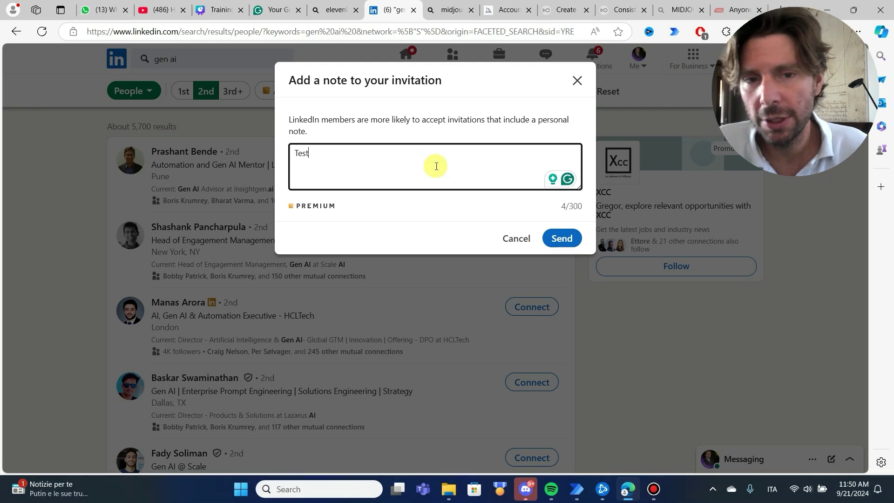
click(516, 238)
click(578, 80)
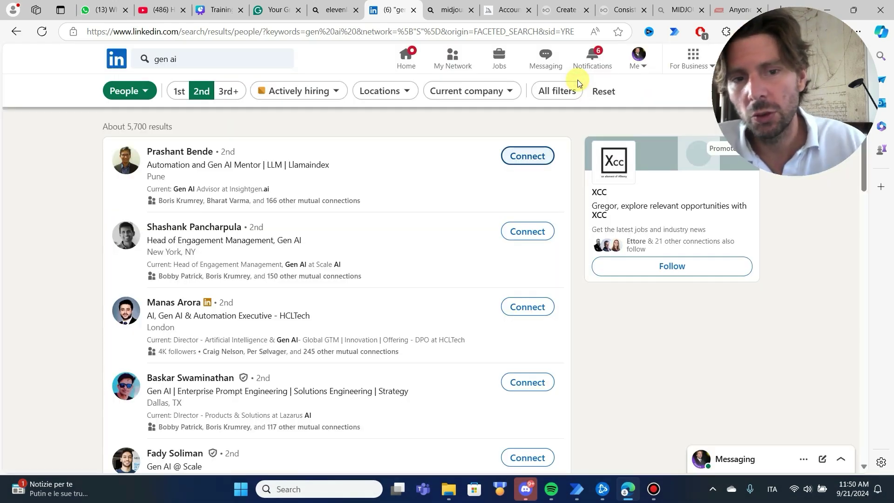
click(528, 232)
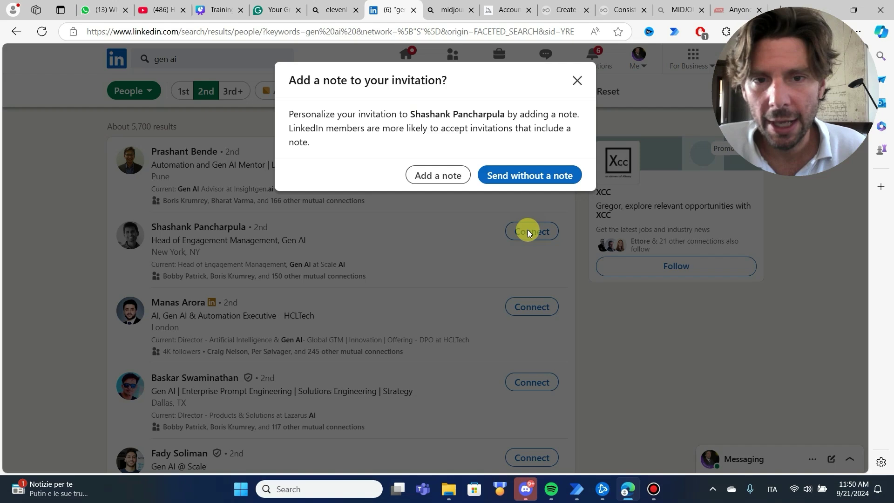
click(437, 175)
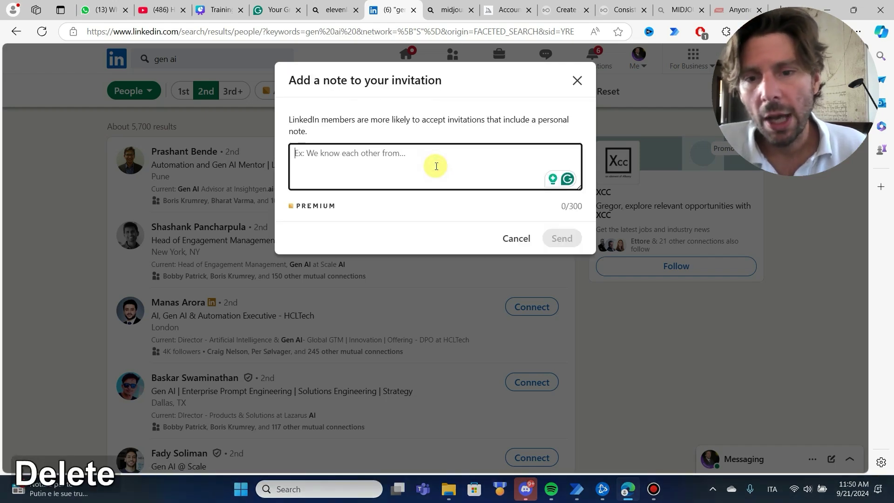
text(Test)
click(516, 237)
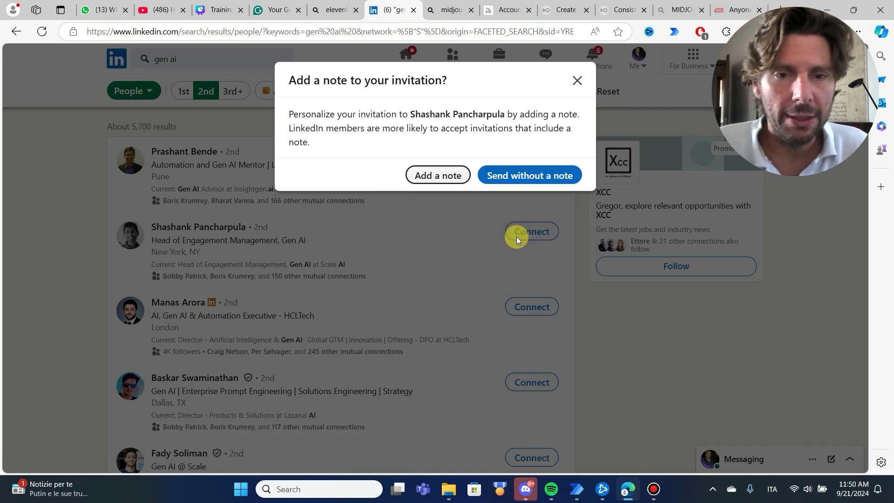
click(577, 81)
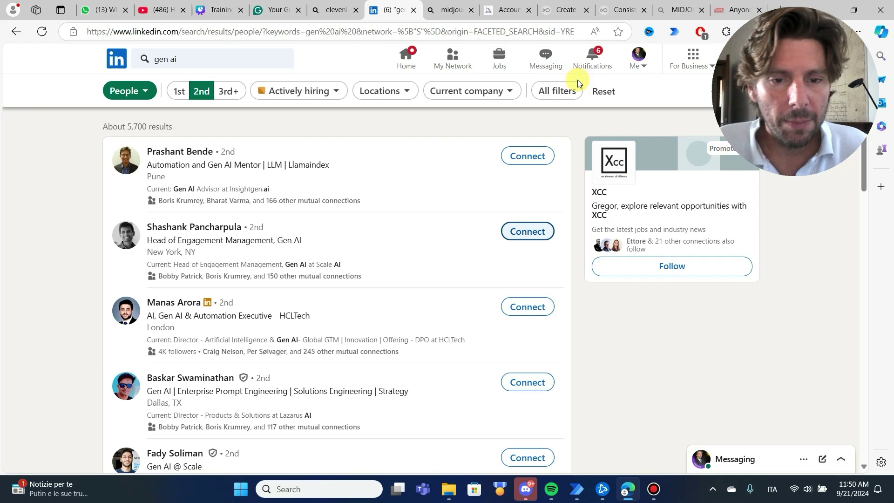
key(ctrl)
click(527, 306)
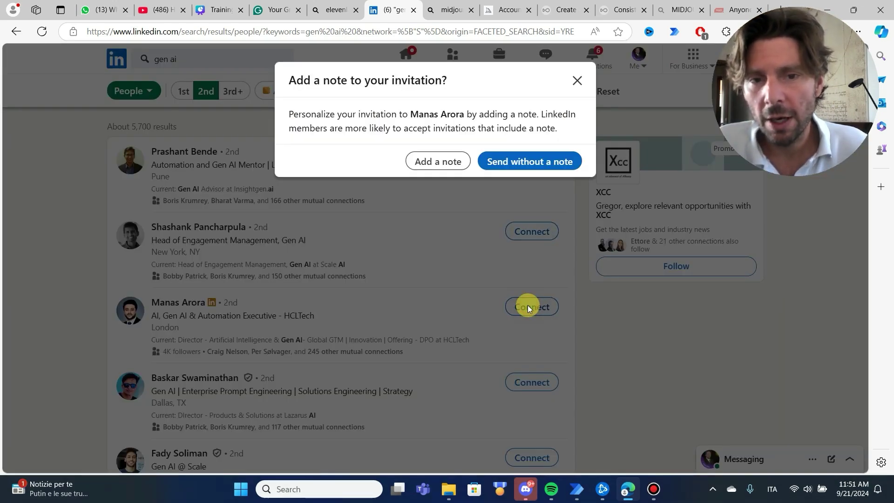
key(ctrl)
click(438, 161)
key(Delete)
click(515, 238)
click(577, 80)
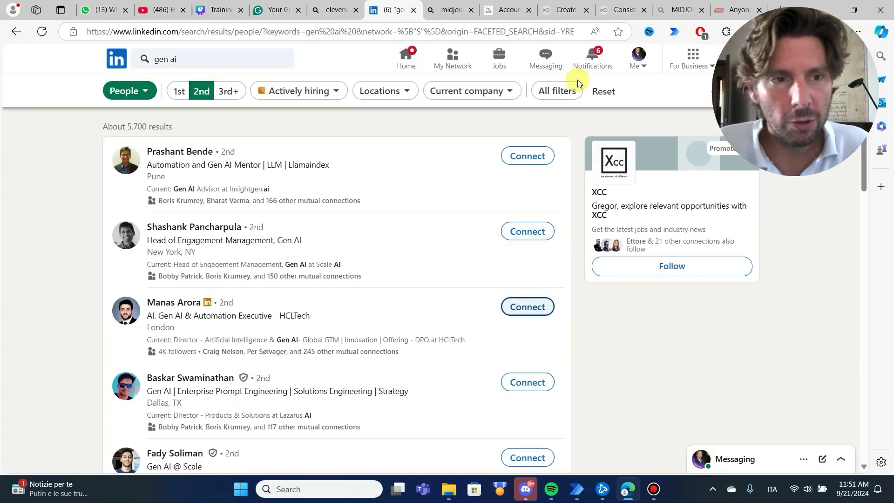
key(ctrl)
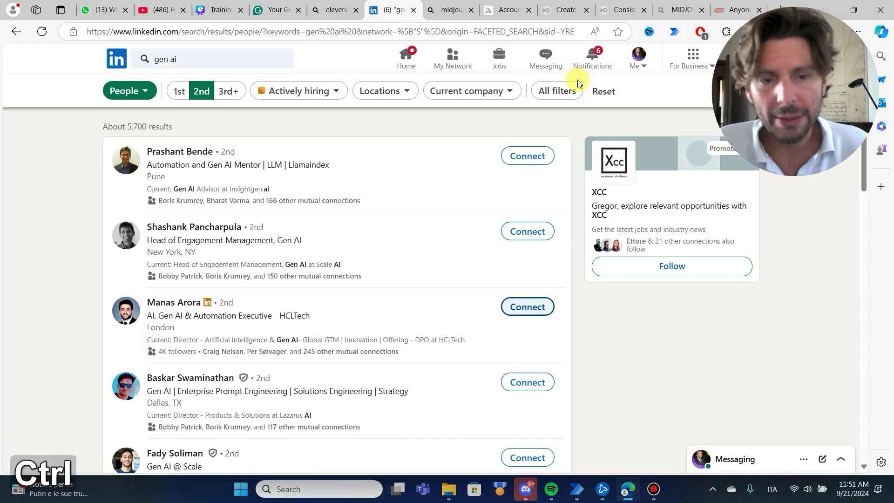
click(528, 381)
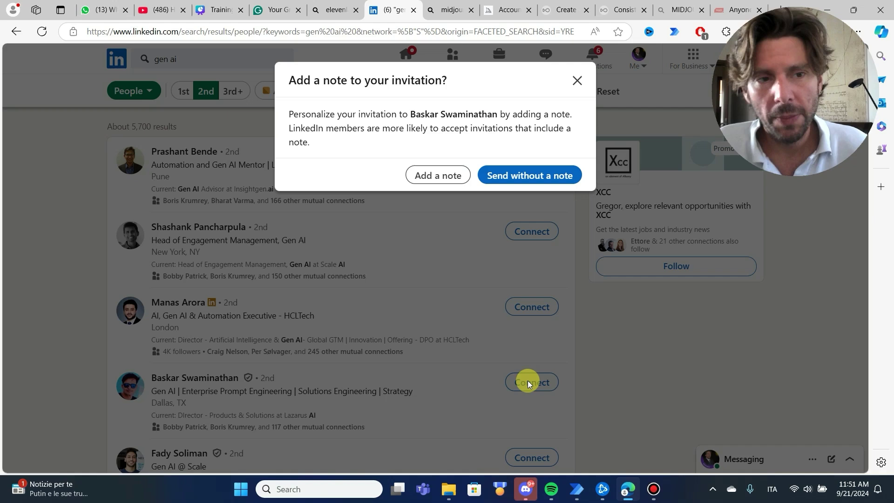
key(ctrl)
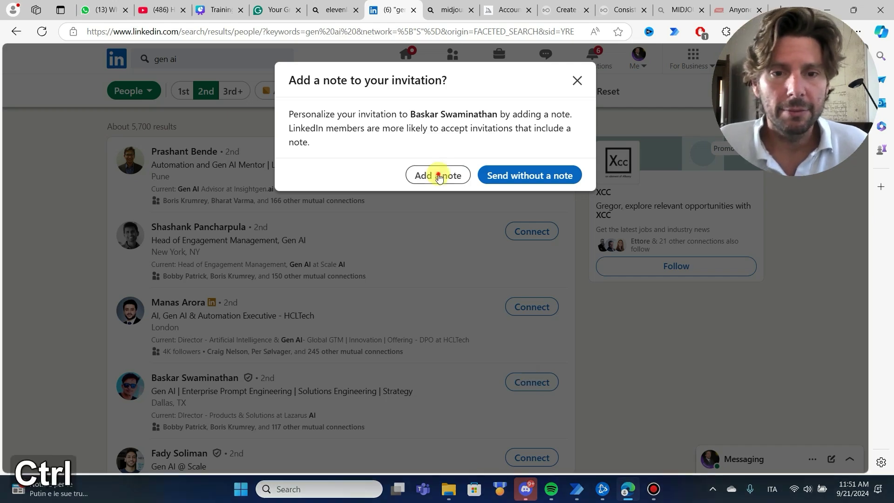
click(436, 175)
key(Delete)
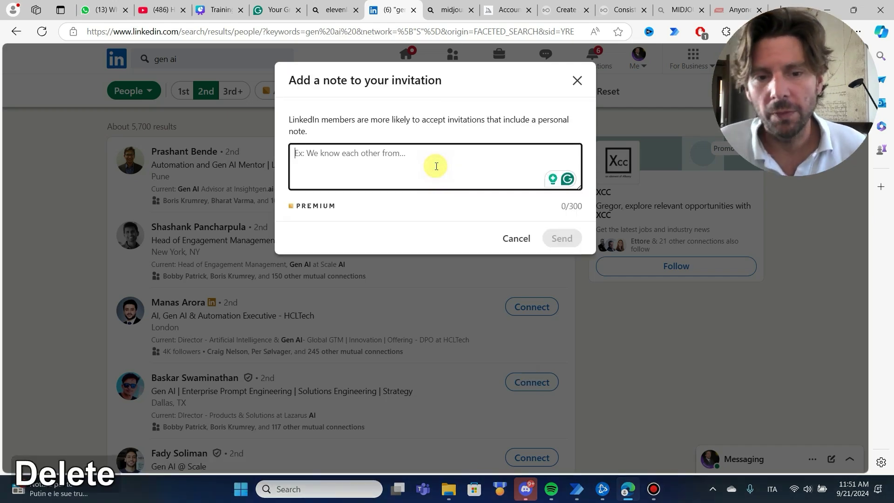
text(Test)
Switch back to Power Automate and stop the running flow
key(alt+Tab)
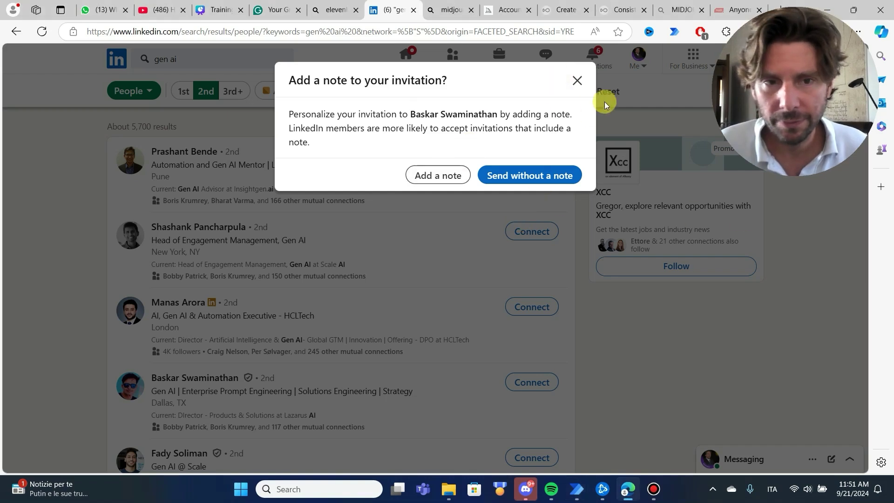
key(alt+Tab)
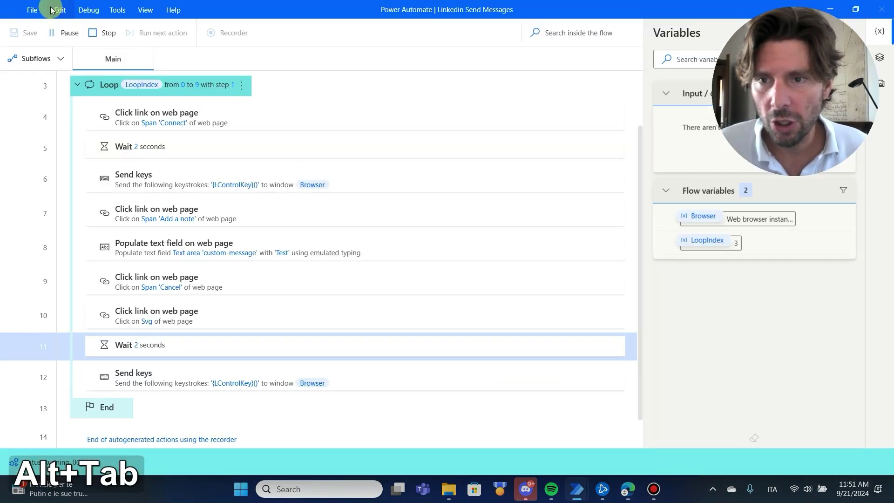
click(103, 34)
key(alt+Tab)
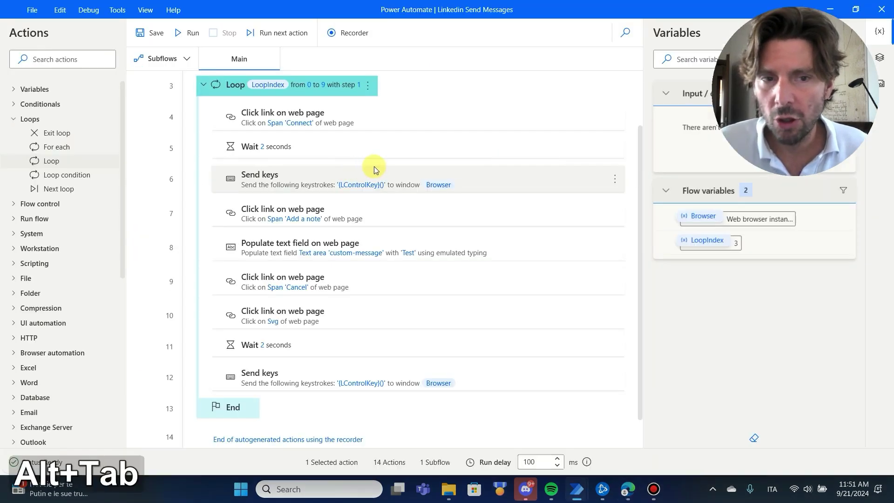
Examine the actions inside the loop and the note text settings of the Populate text field on web page action
scroll(468, 268, down, 1)
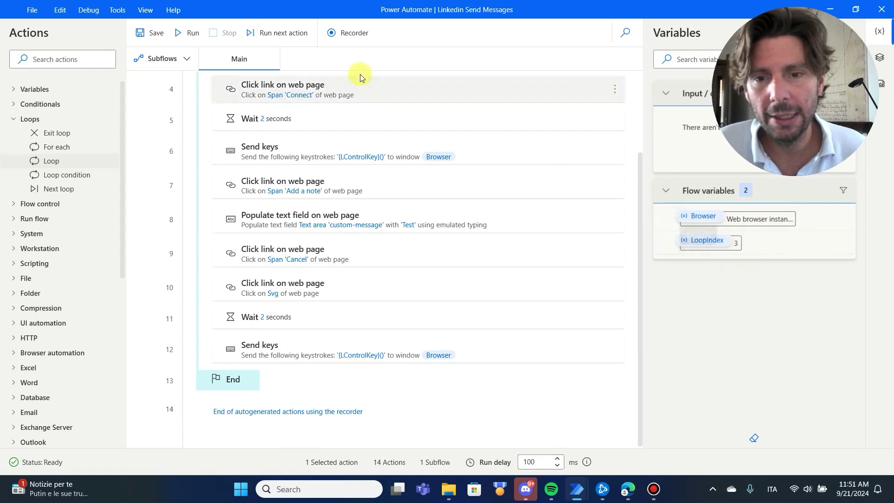
scroll(396, 279, up, 4)
scroll(326, 130, down, 4)
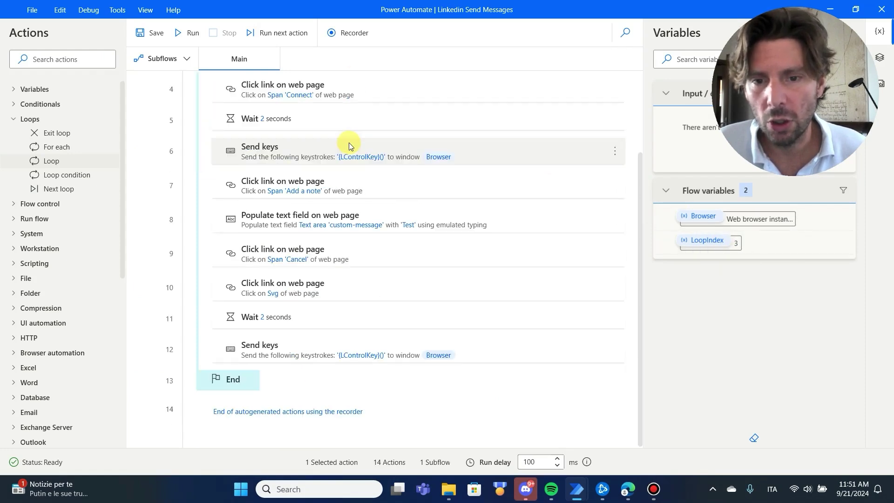
scroll(348, 144, up, 4)
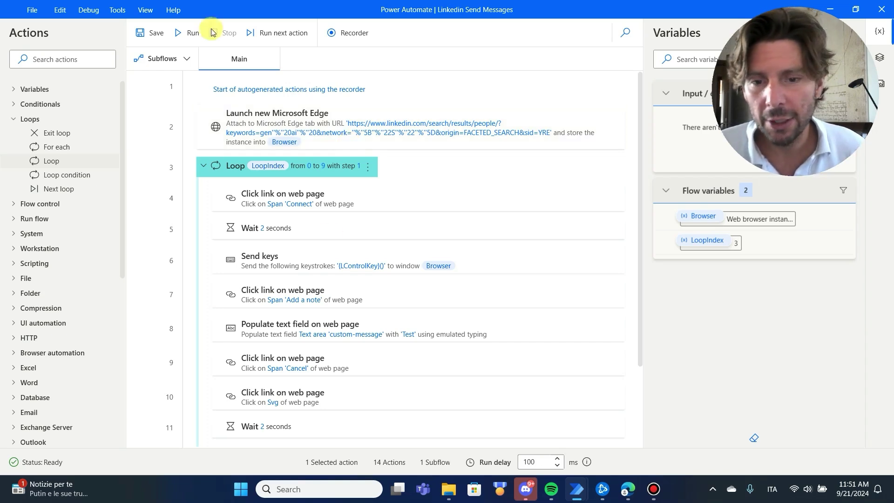
click(405, 335)
double_click(405, 334)
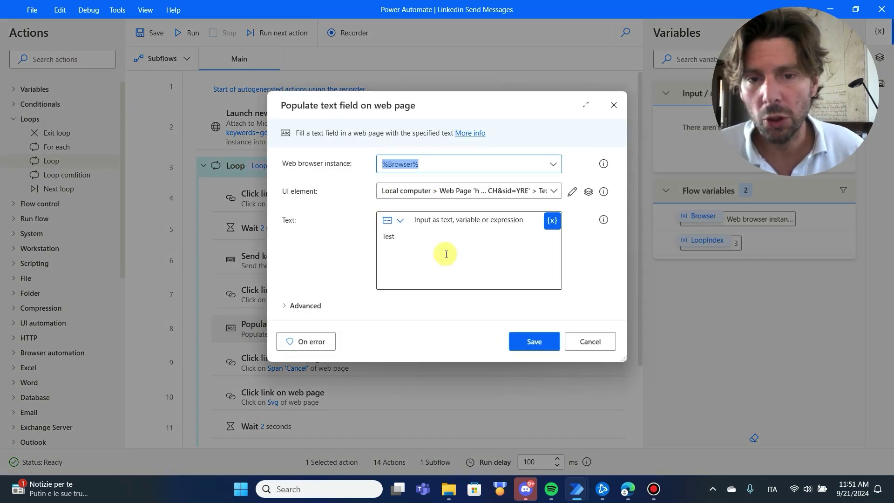
click(582, 336)
scroll(433, 235, down, 3)
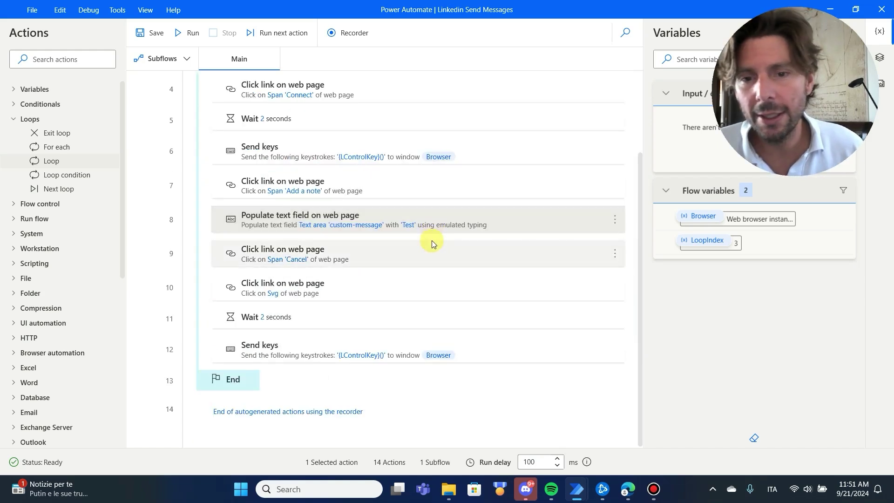
scroll(432, 241, up, 3)
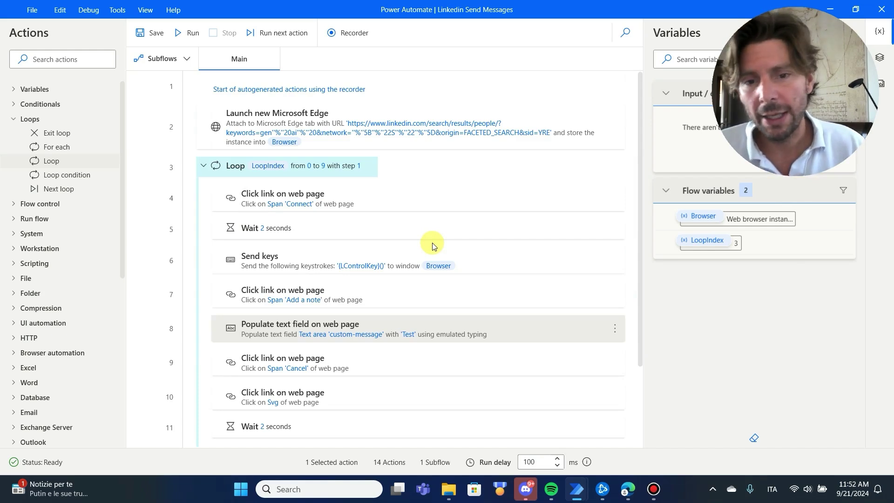
scroll(432, 242, down, 3)
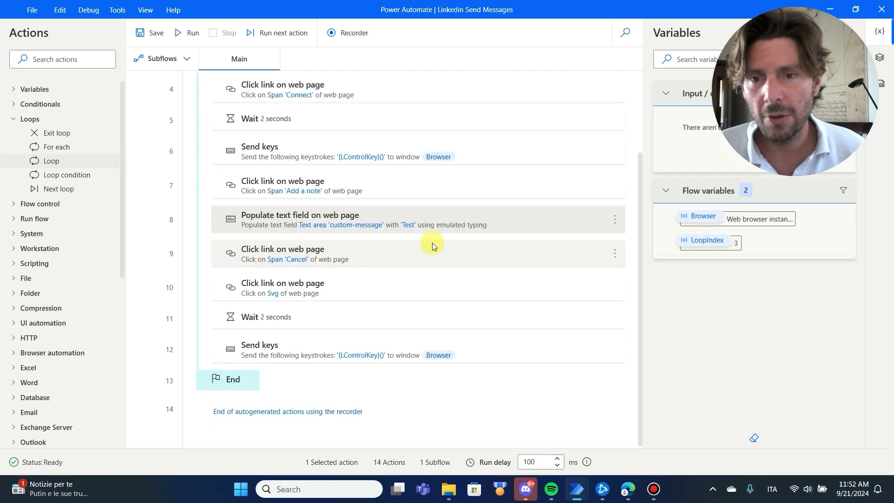
scroll(180, 359, up, 3)
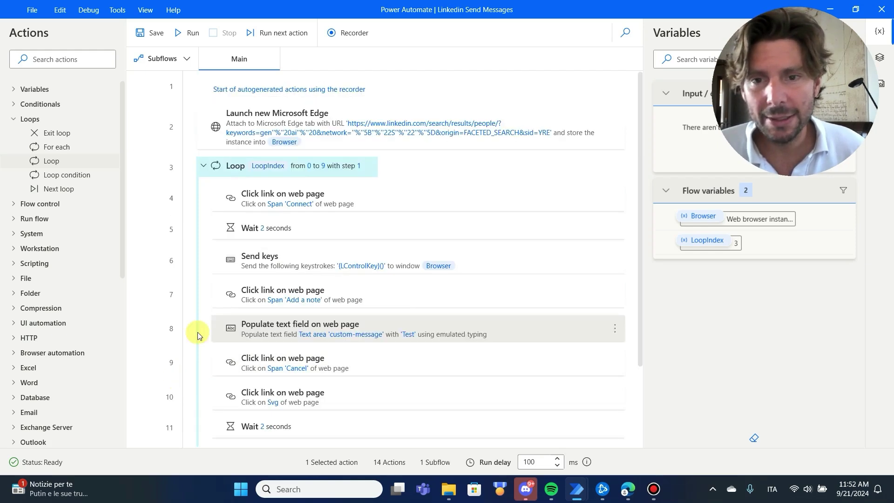
scroll(196, 134, down, 3)
scroll(196, 134, up, 3)
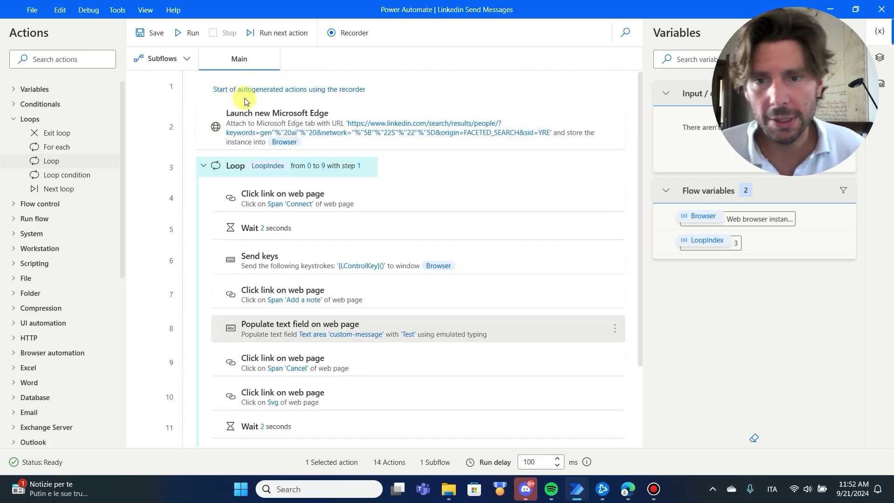
Delete the recorder's comments marking the start and end of the autogenerated actions
click(245, 91)
key(Delete)
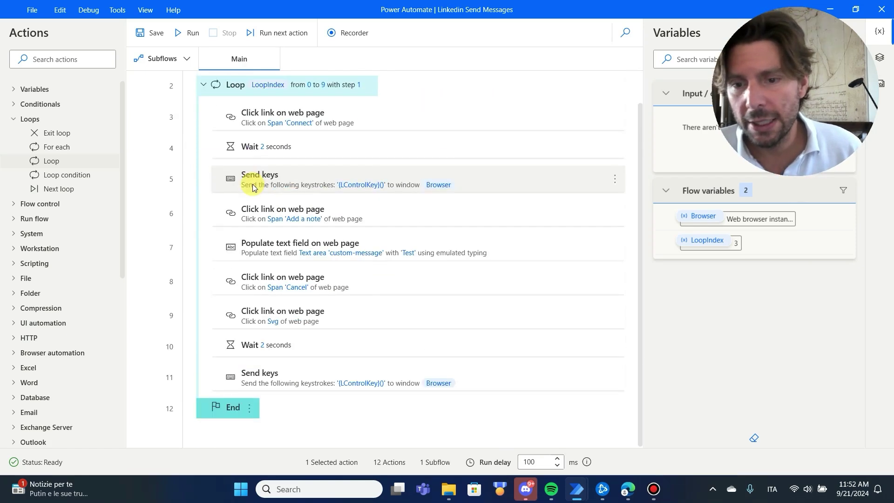
scroll(243, 186, up, 1)
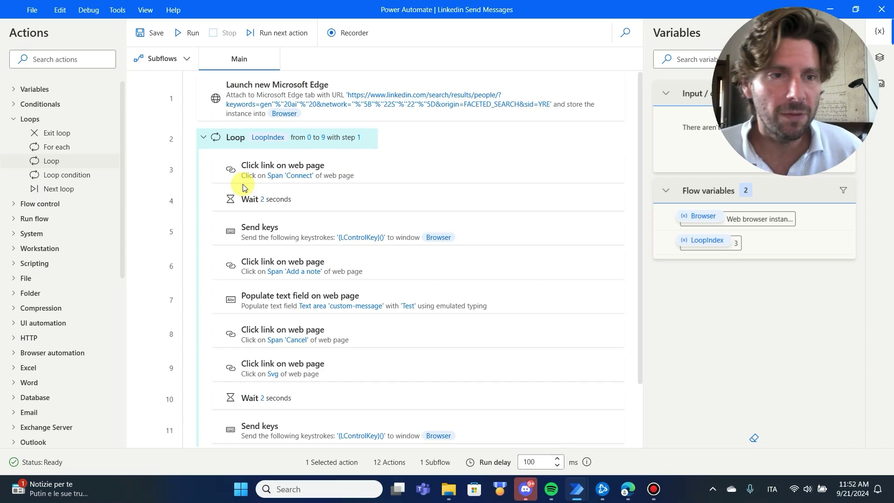